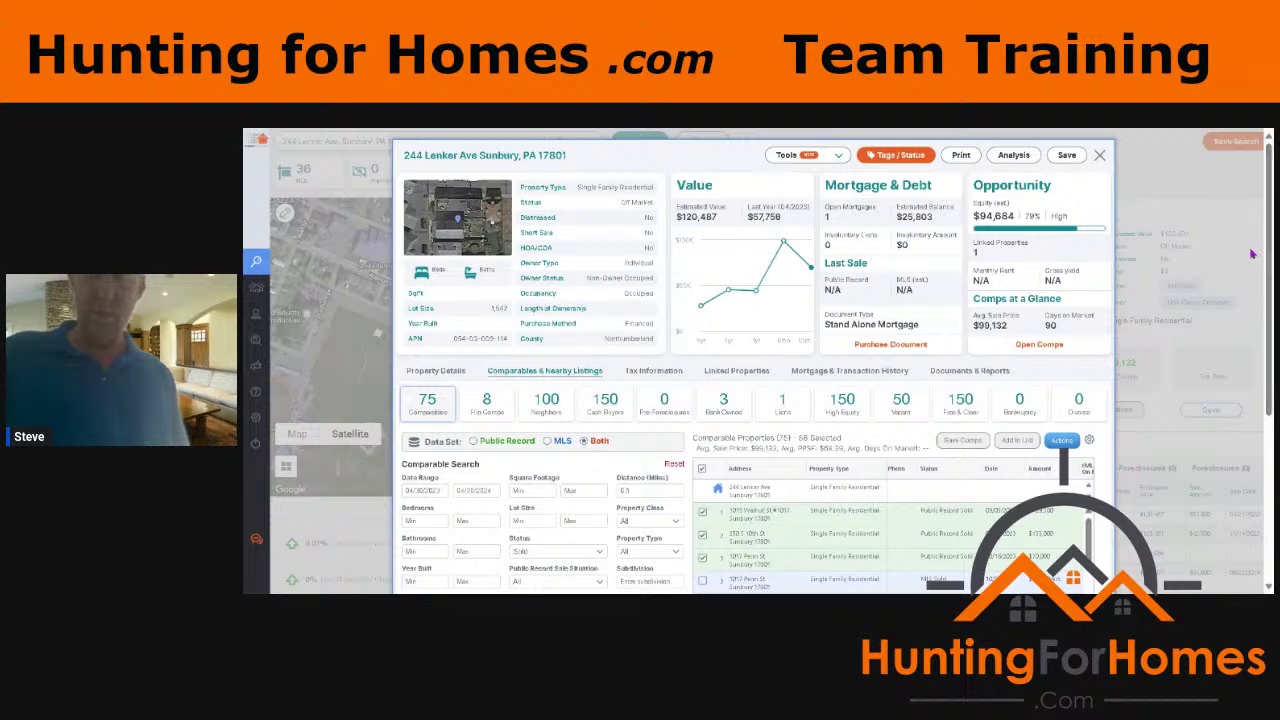
pyautogui.scroll(-2, 755, 362)
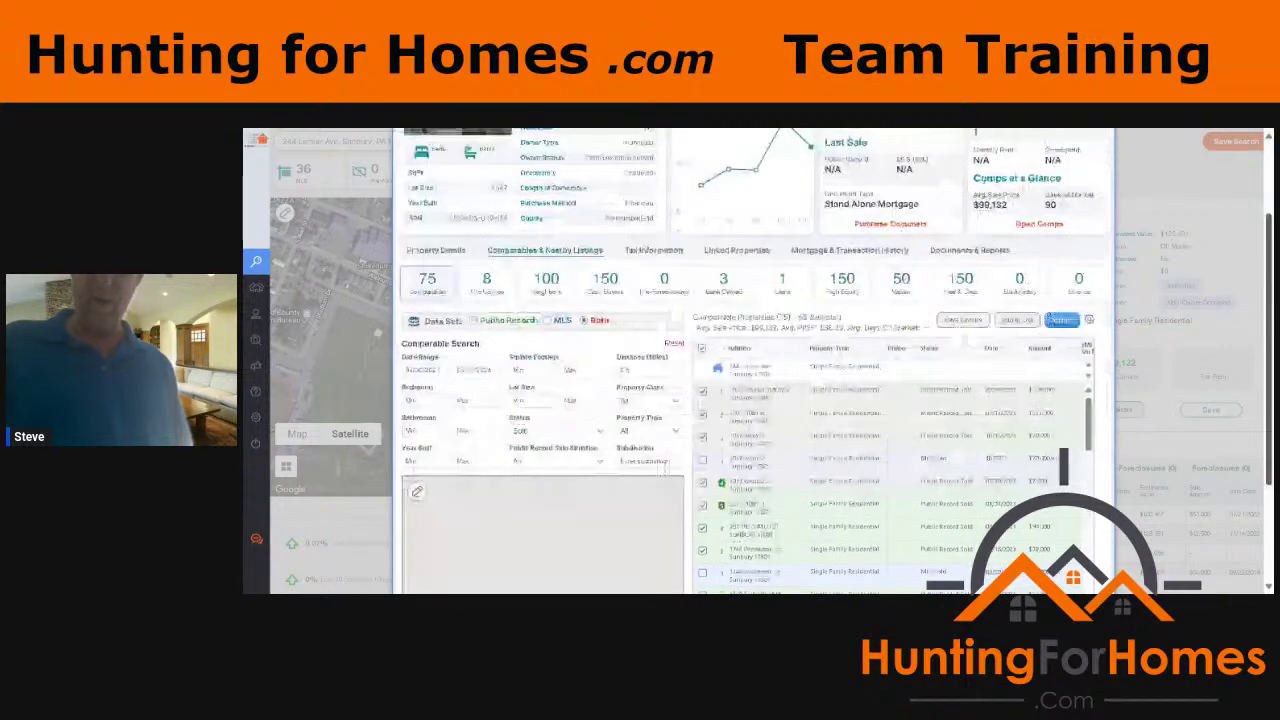
pyautogui.scroll(-2, 755, 362)
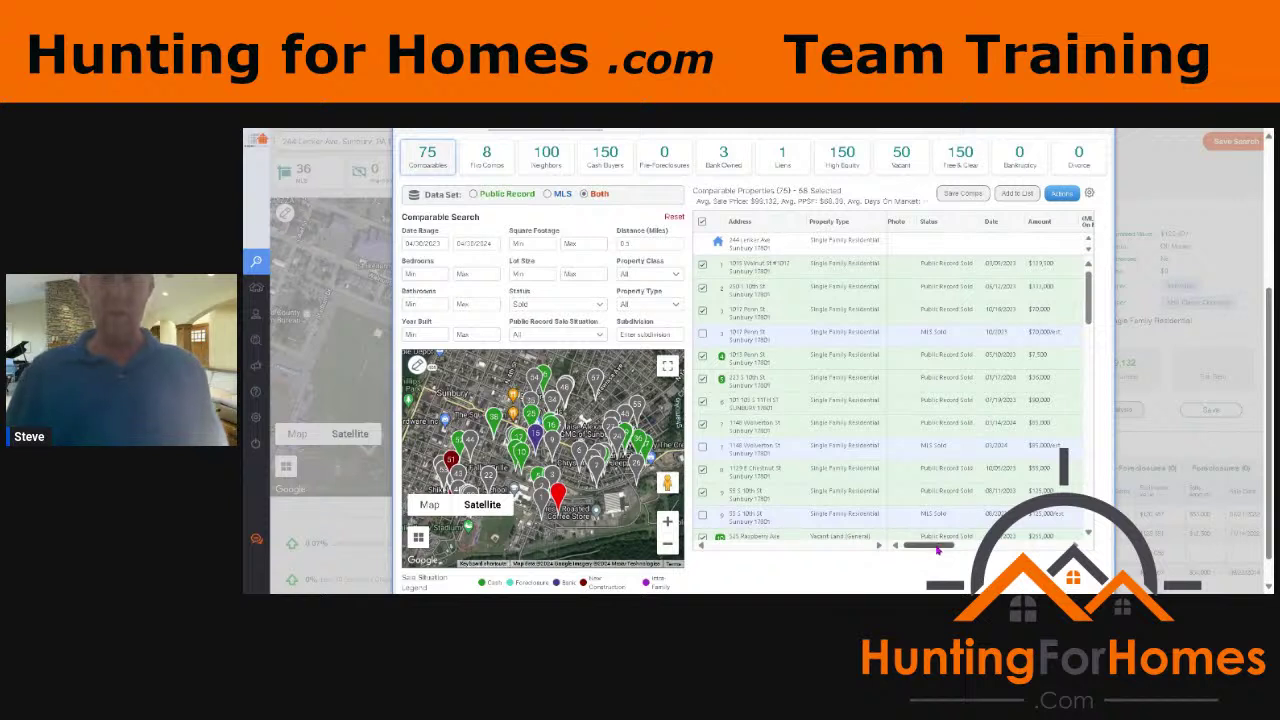
# Step: Scroll the comps table right to show the Sale Situation, Subdivision, Multi-Parcel and Distance columns
pyautogui.moveTo(940, 550); pyautogui.dragTo(1060, 540)
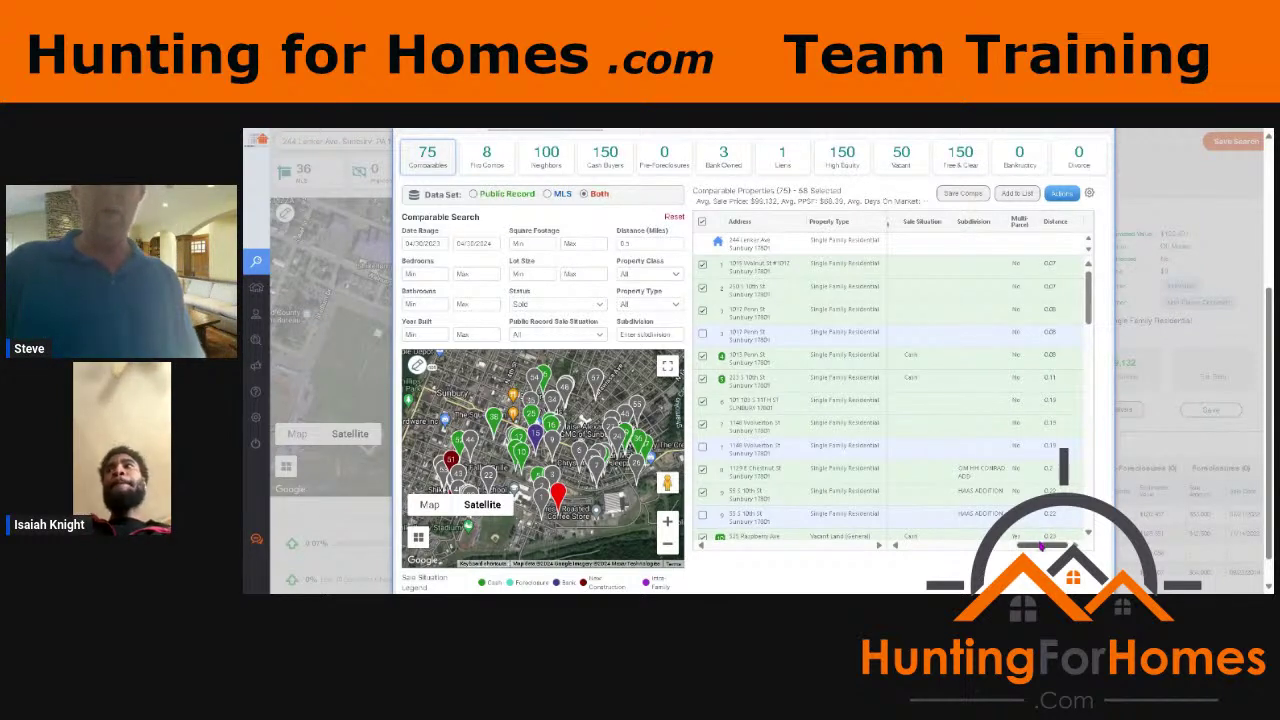
# Step: Return the comps table to its Status, Date and Amount columns and bring the comparables map back into view
pyautogui.moveTo(1040, 545); pyautogui.dragTo(893, 545)
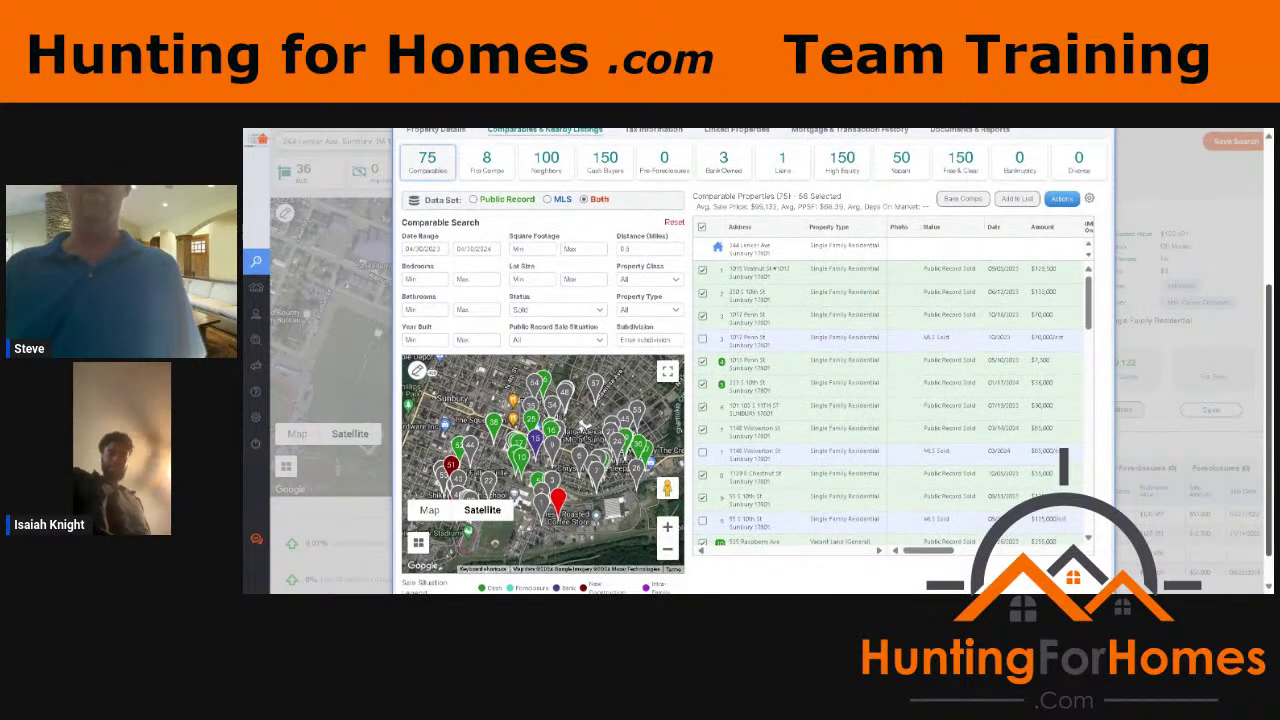
pyautogui.scroll(5, 1250, 204)
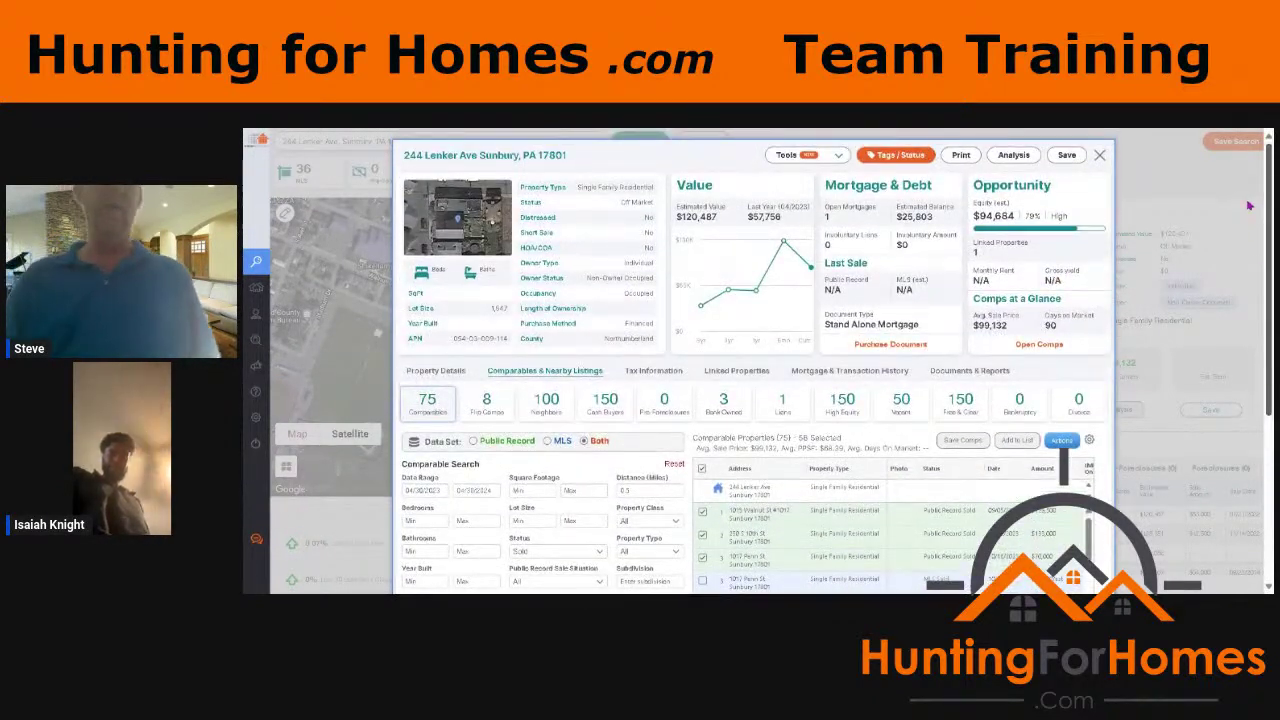
pyautogui.scroll(-3, 1270, 290)
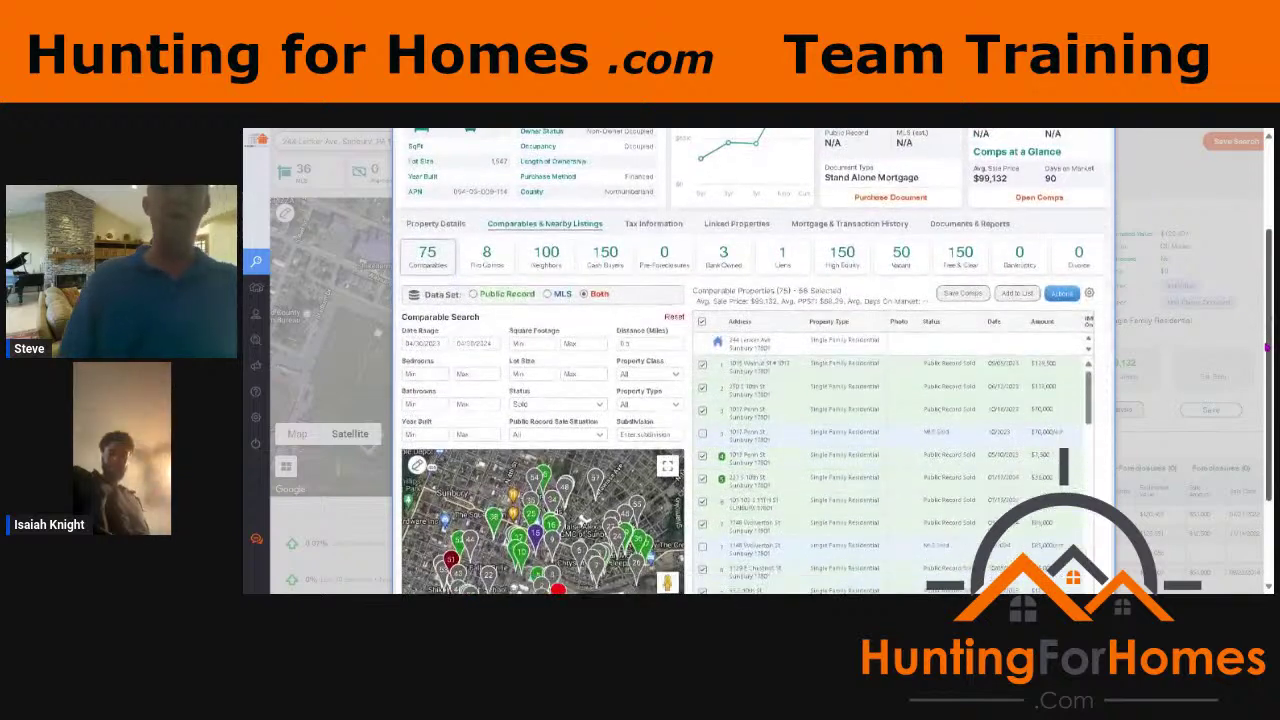
pyautogui.scroll(-2, 1267, 347)
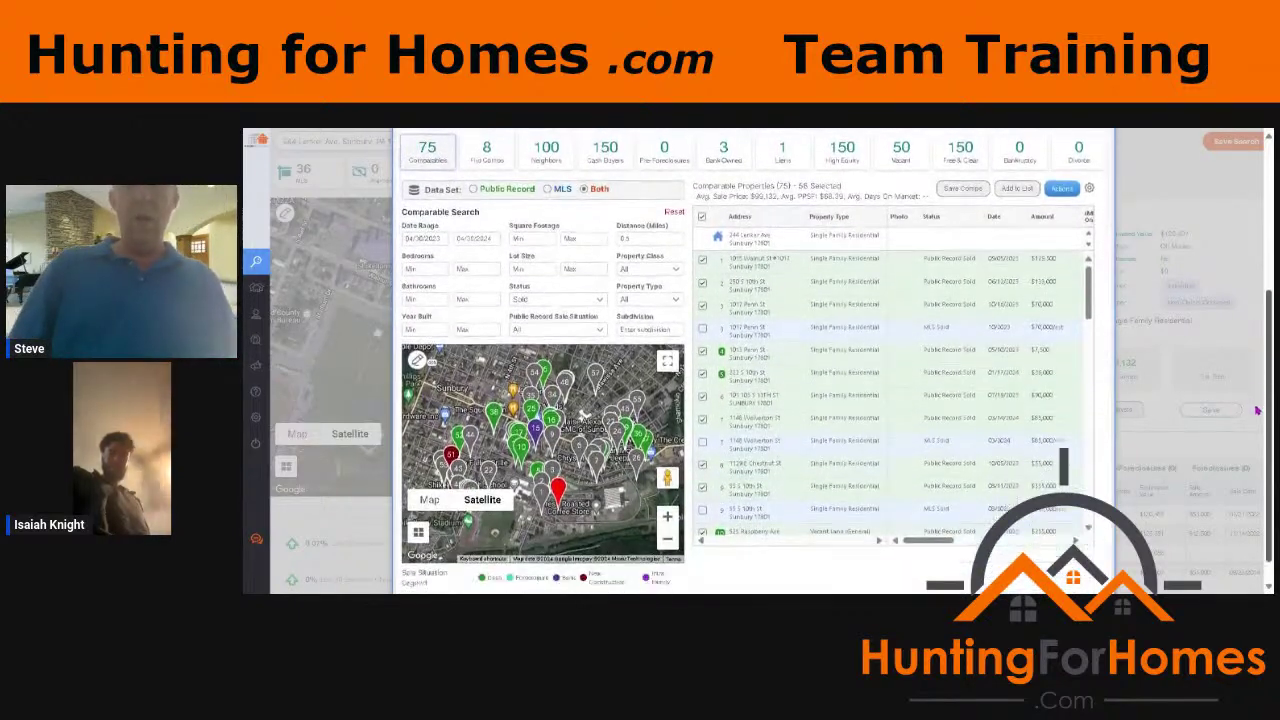
pyautogui.scroll(-1, 1257, 410)
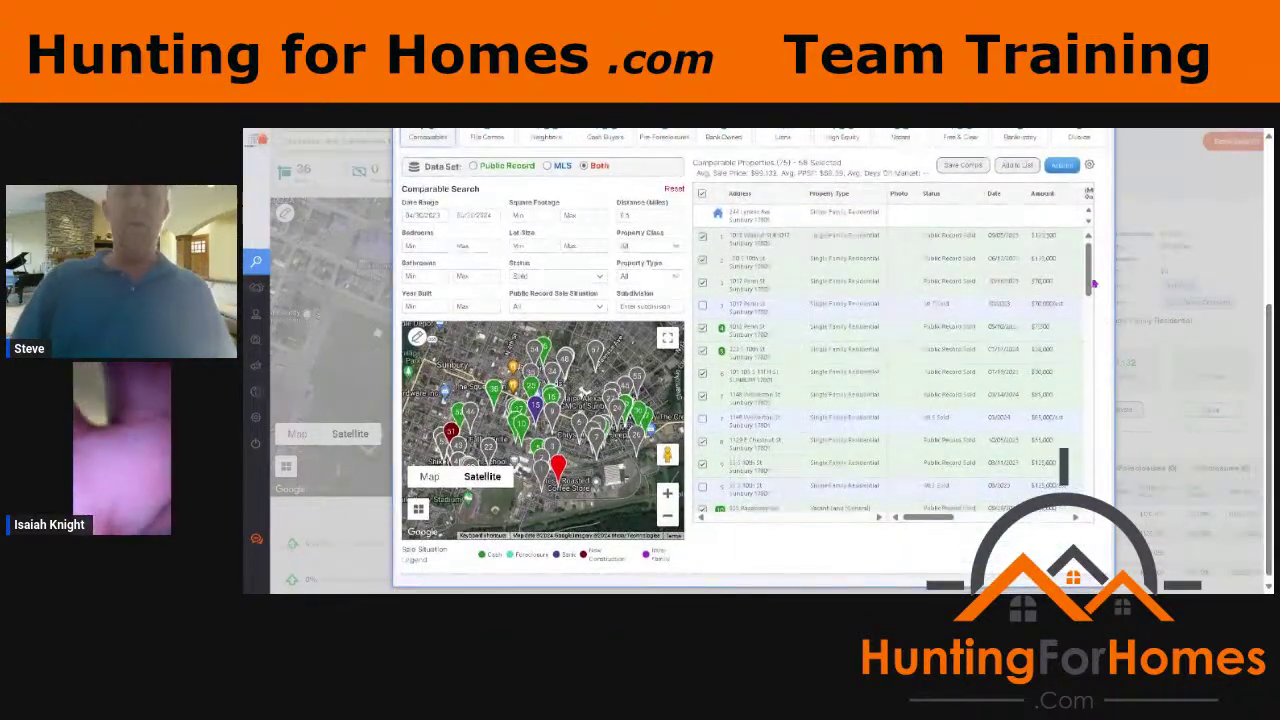
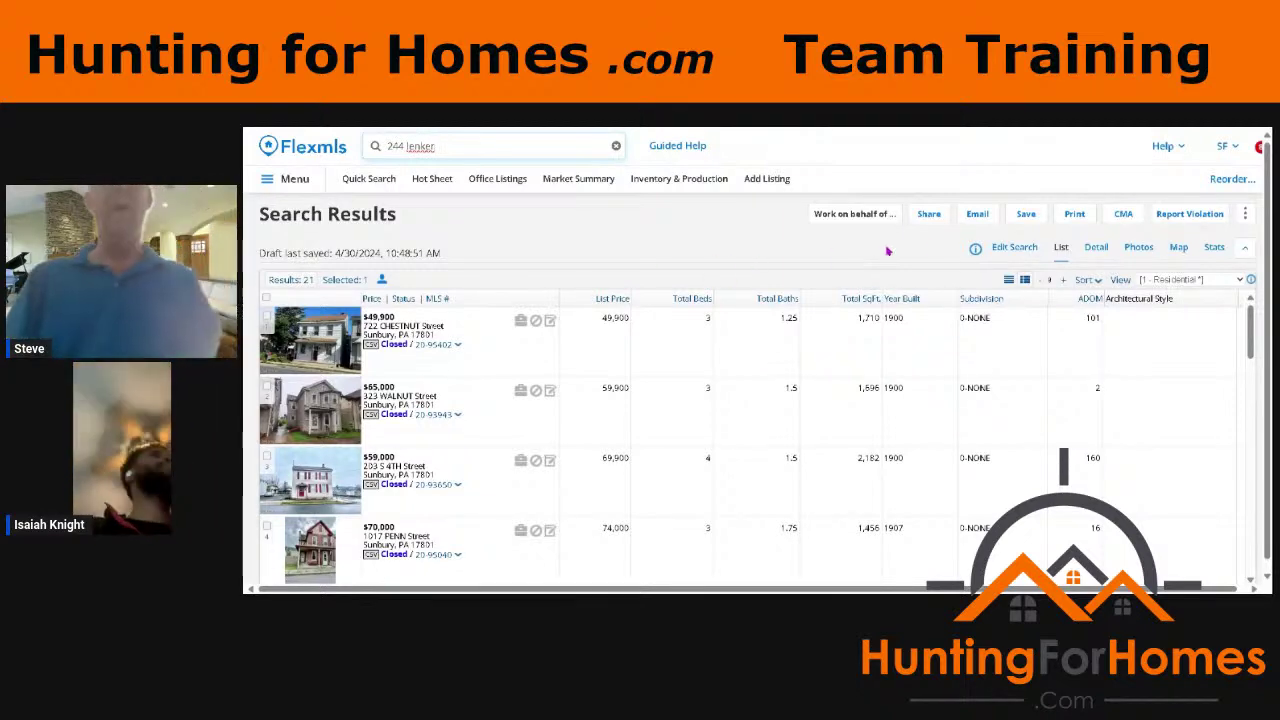
# Step: Switch between the search criteria and the map view of the results
pyautogui.click(995, 249)
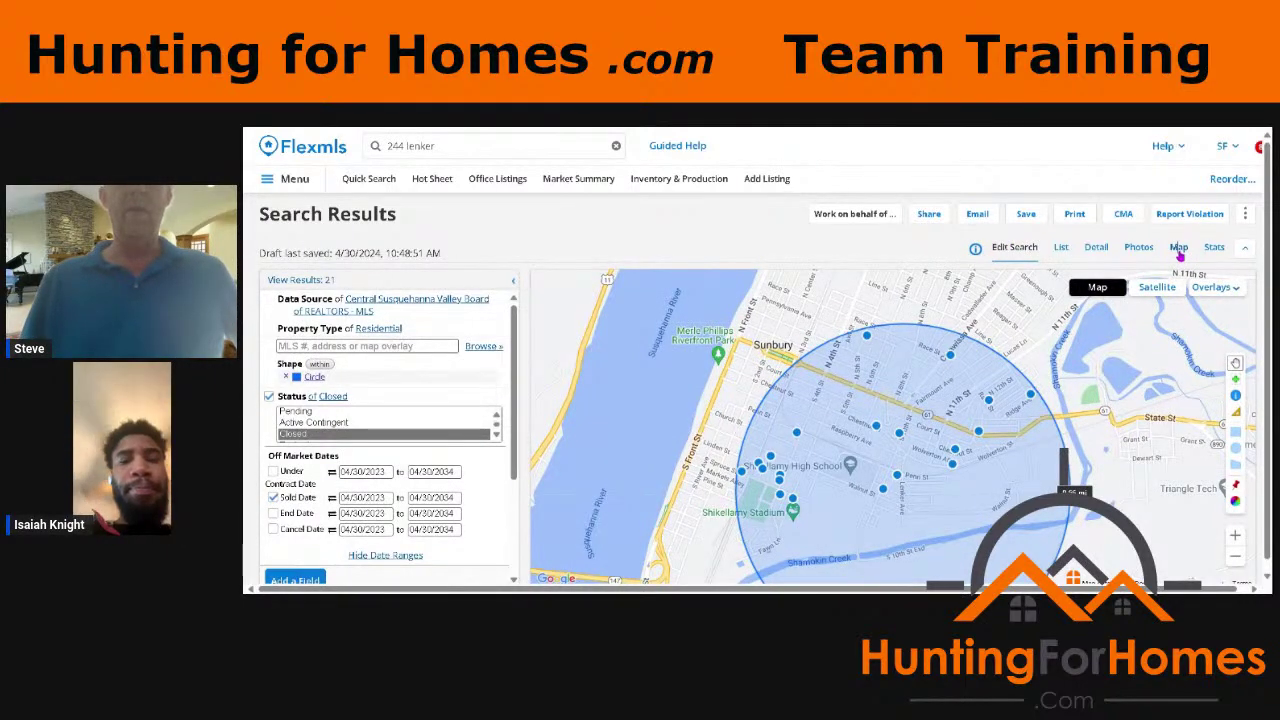
pyautogui.click(1179, 250)
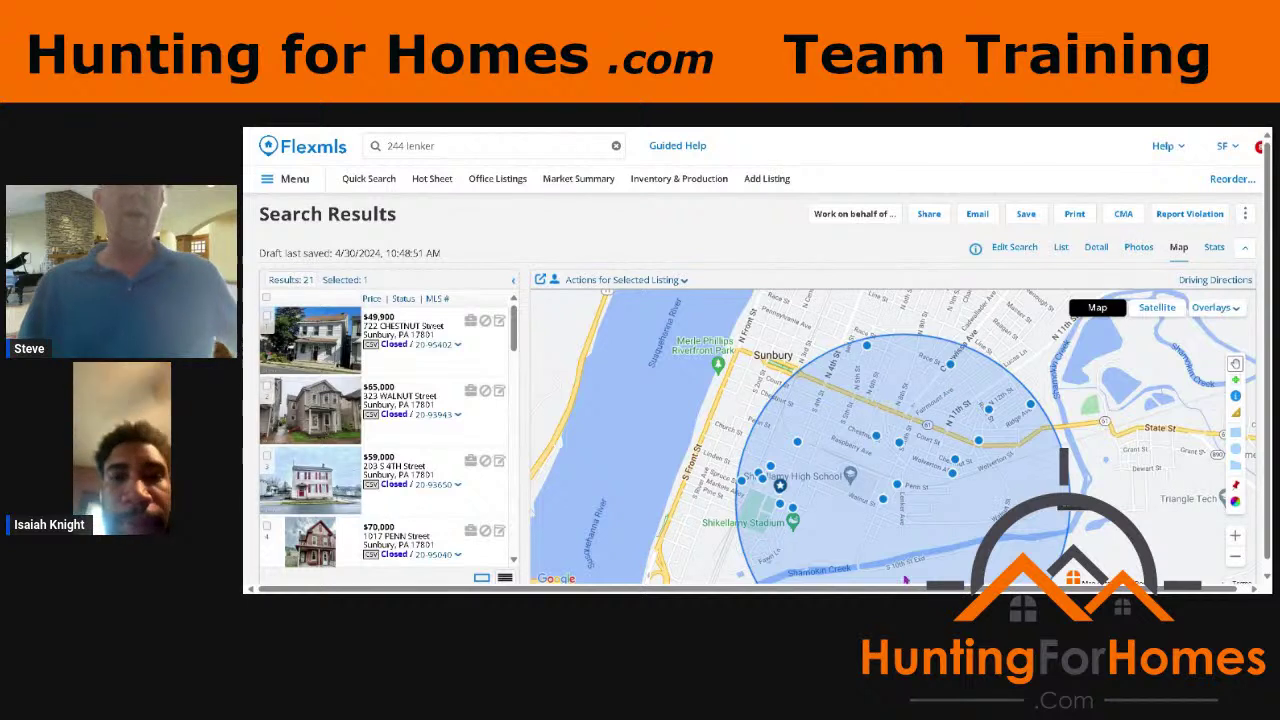
pyautogui.click(1015, 250)
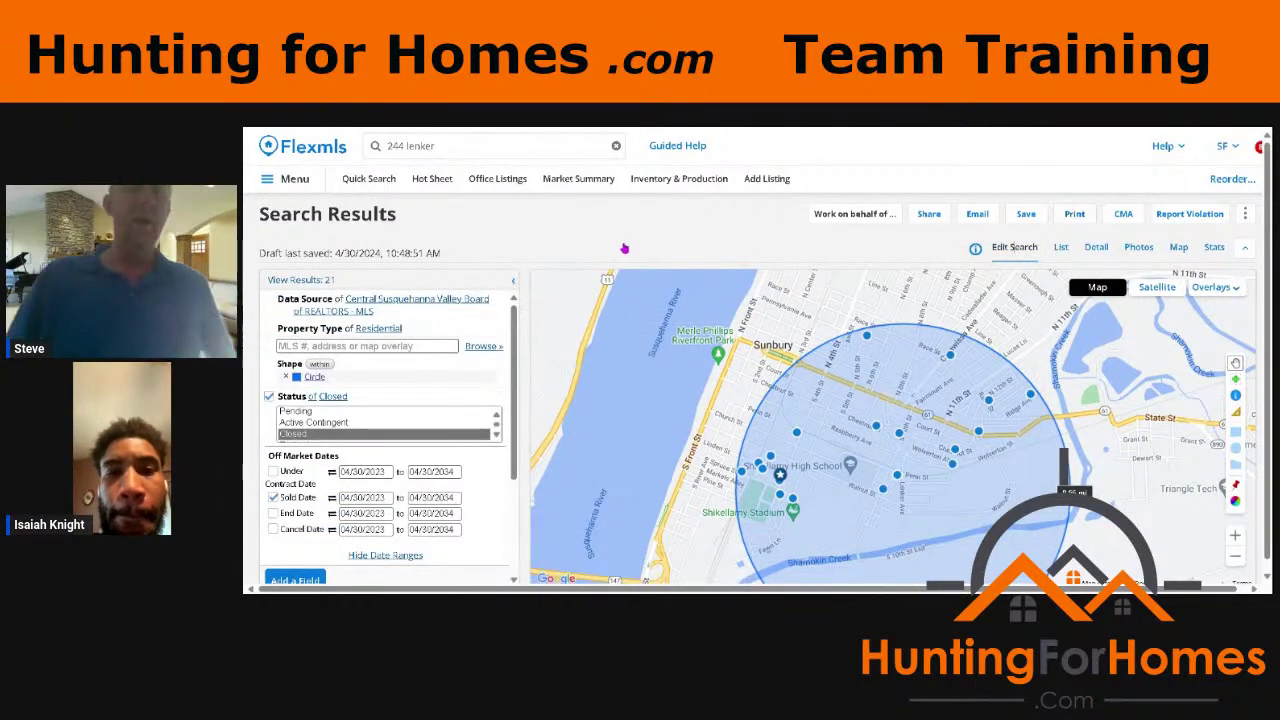
# Step: Set the search data source to all MLSs and view the 22 results as listing details
pyautogui.click(440, 300)
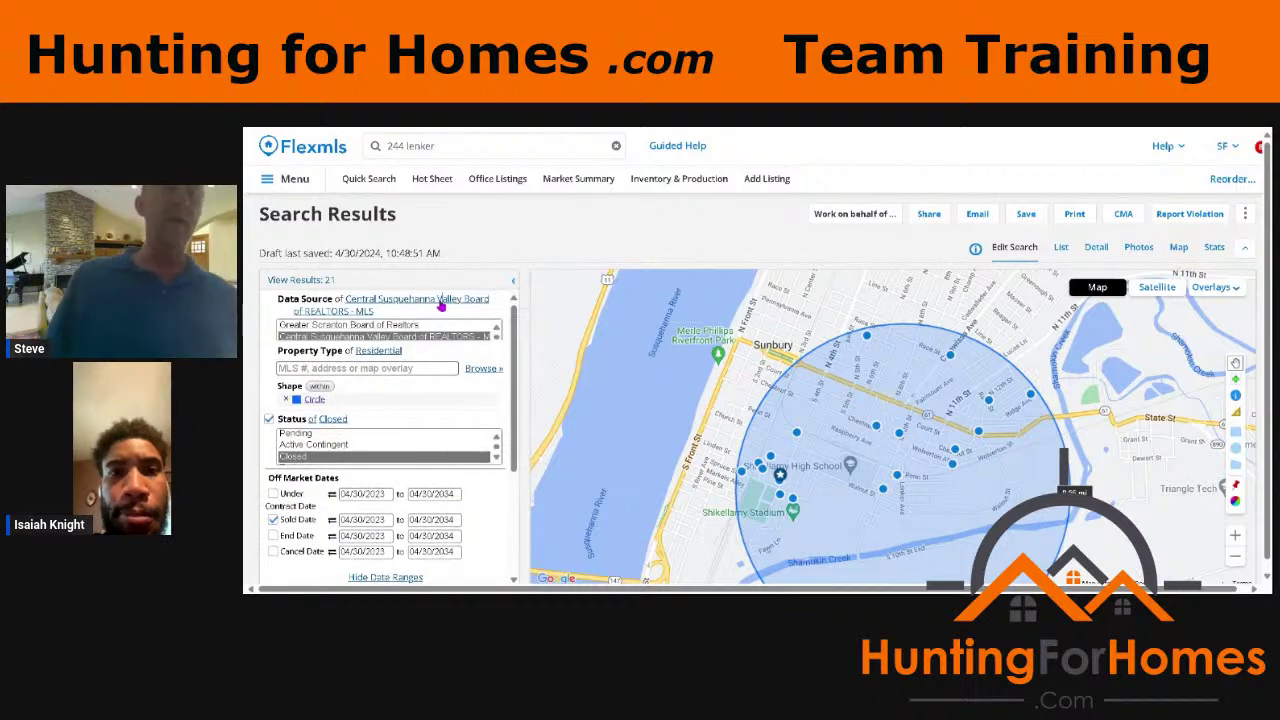
pyautogui.click(465, 325)
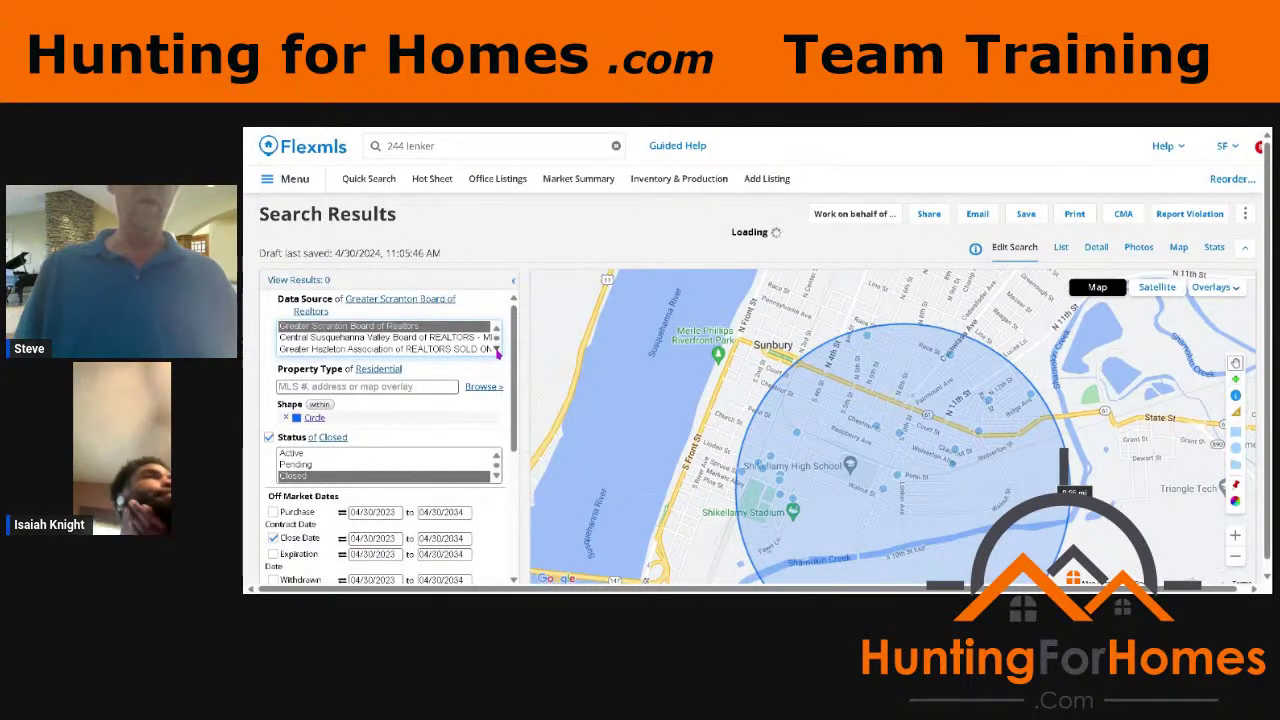
pyautogui.scroll(-4, 497, 350)
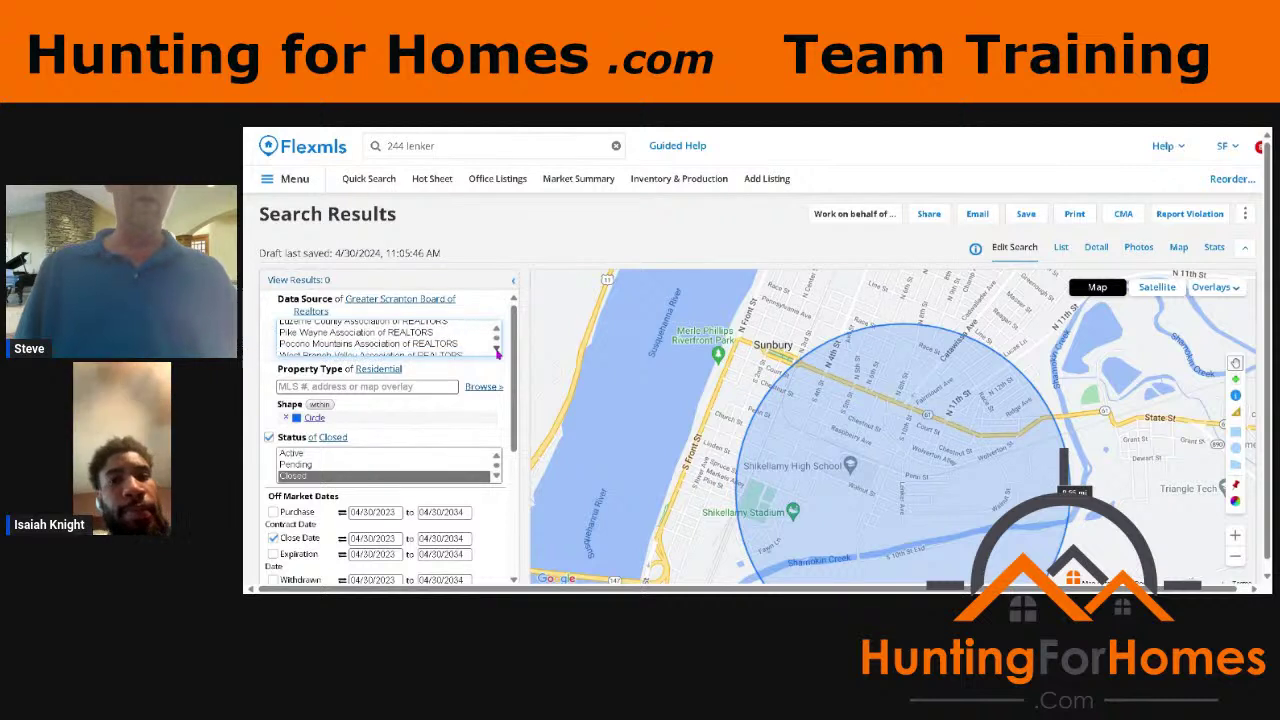
pyautogui.keyDown('shift'); pyautogui.click(469, 354); pyautogui.keyUp('shift')
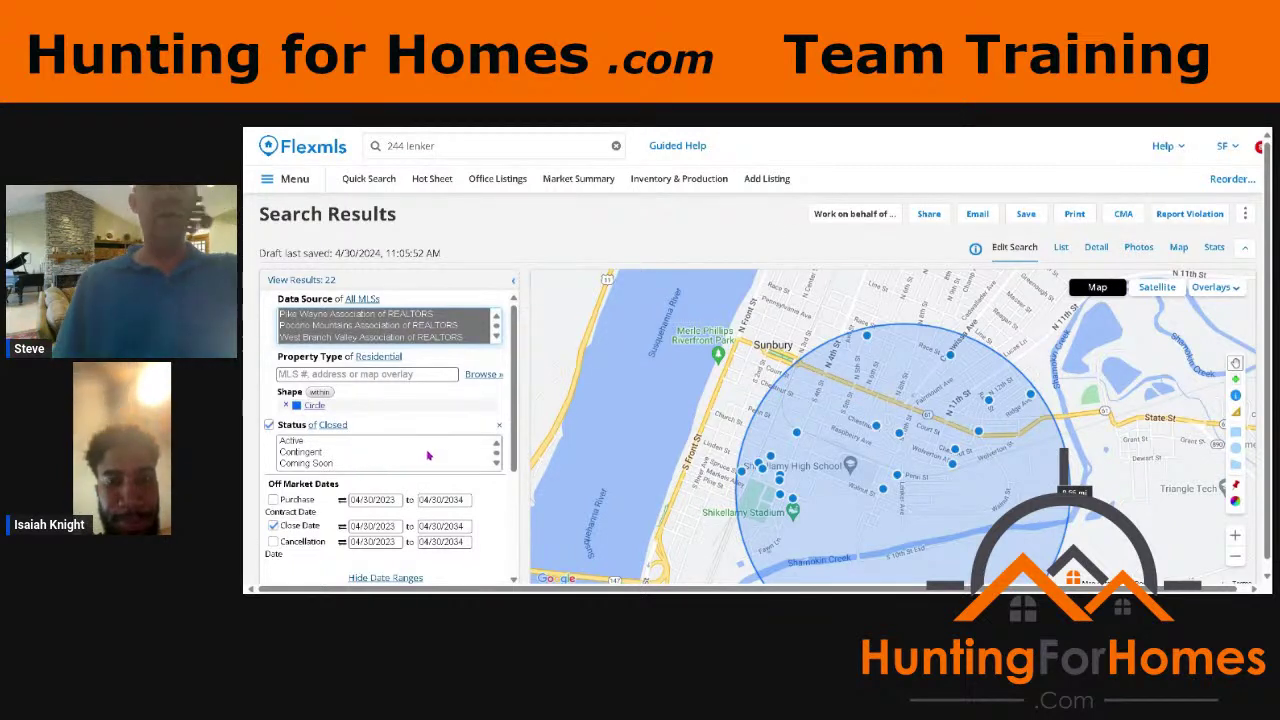
pyautogui.click(1096, 249)
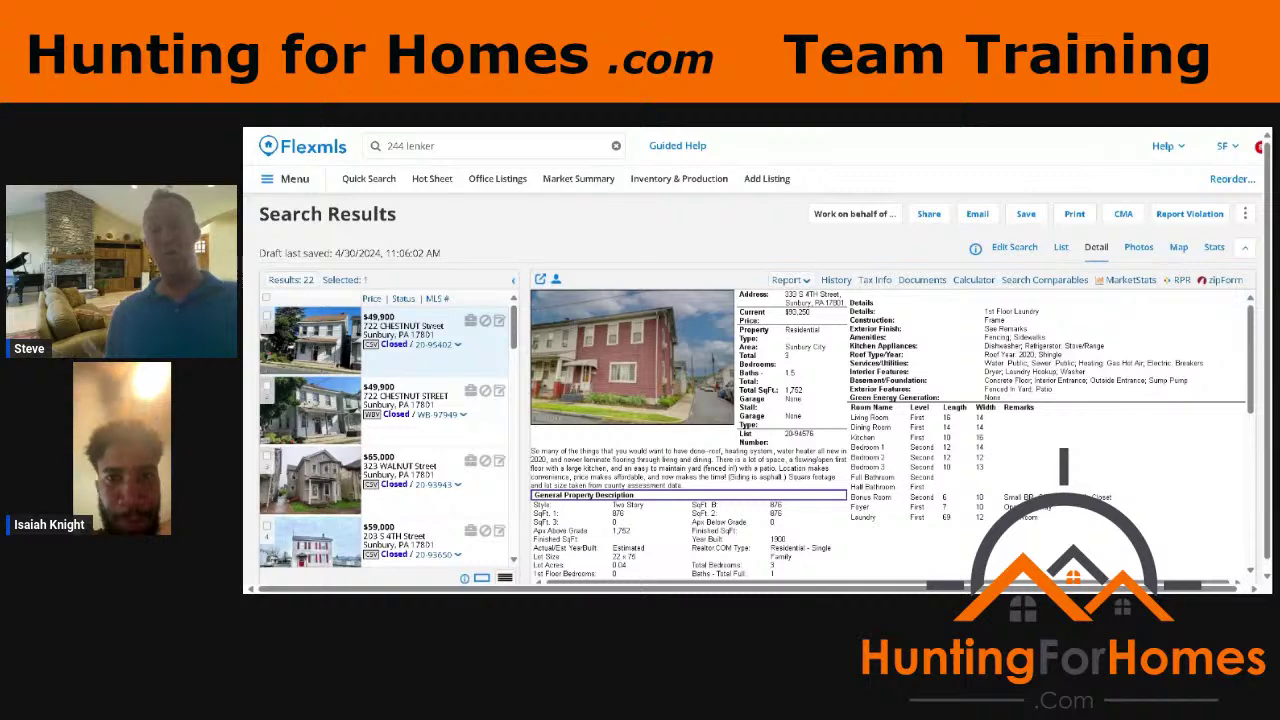
pyautogui.click(410, 331)
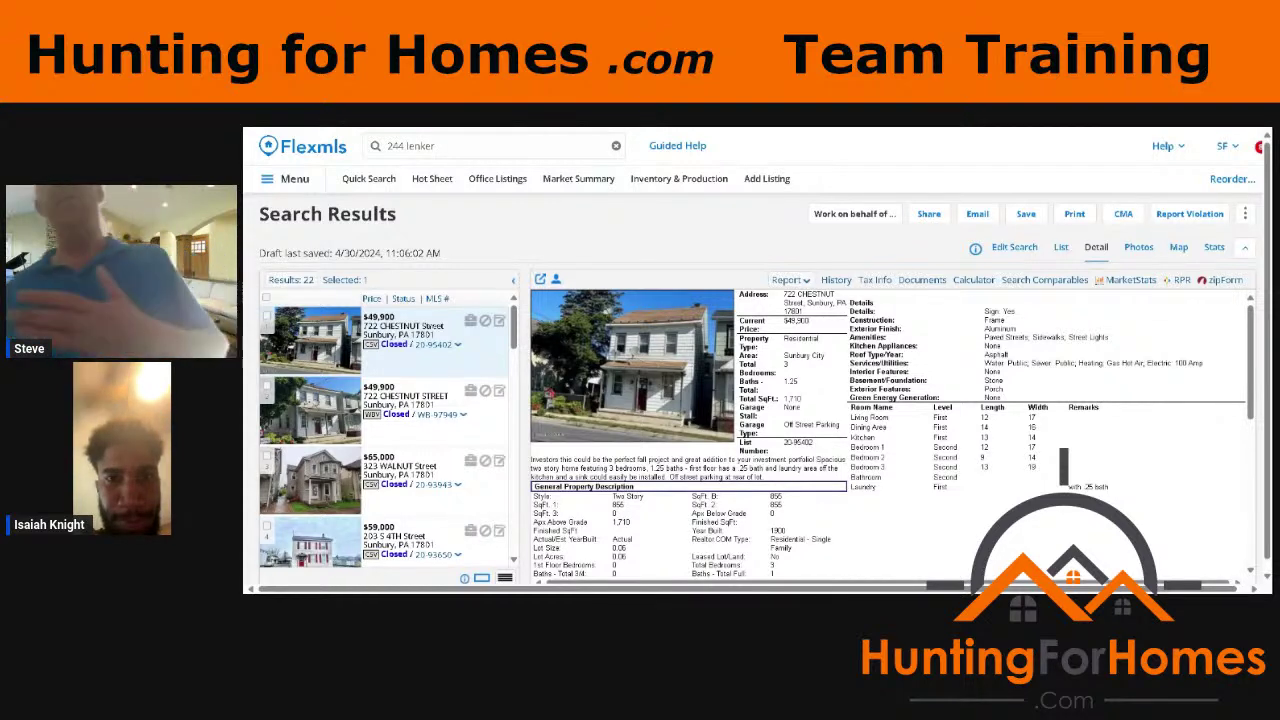
pyautogui.click(1060, 250)
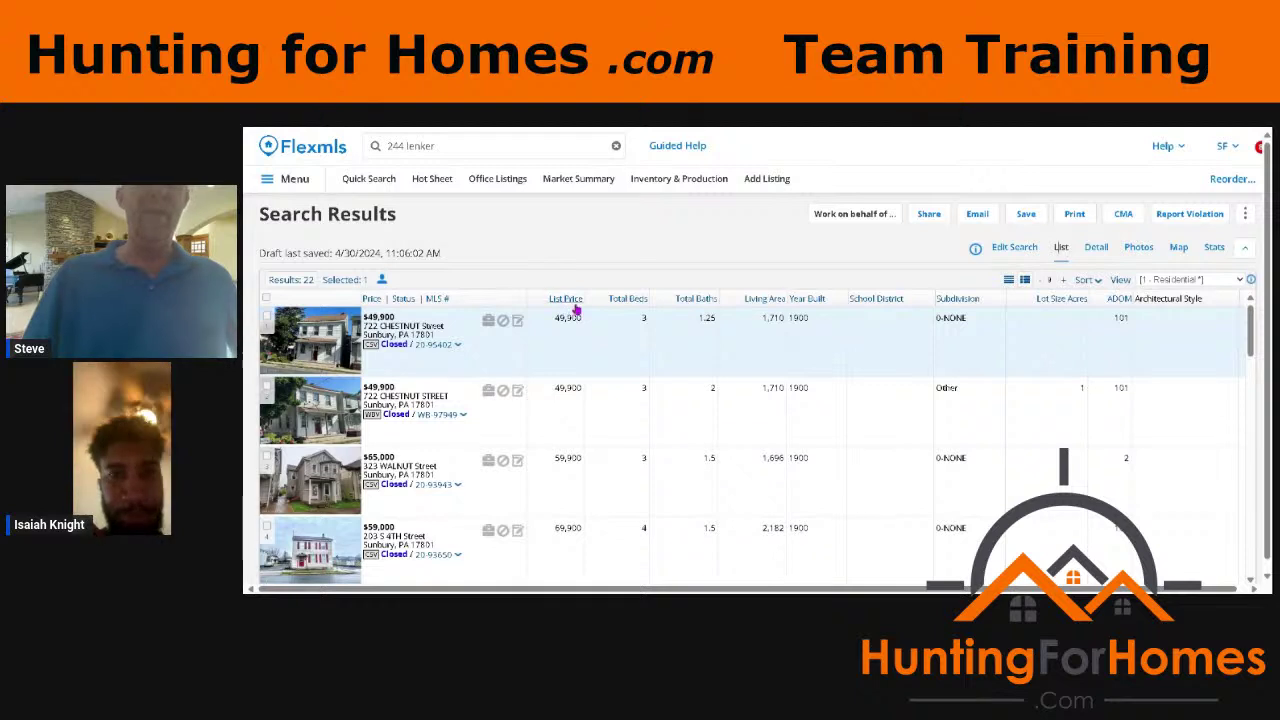
pyautogui.click(555, 303)
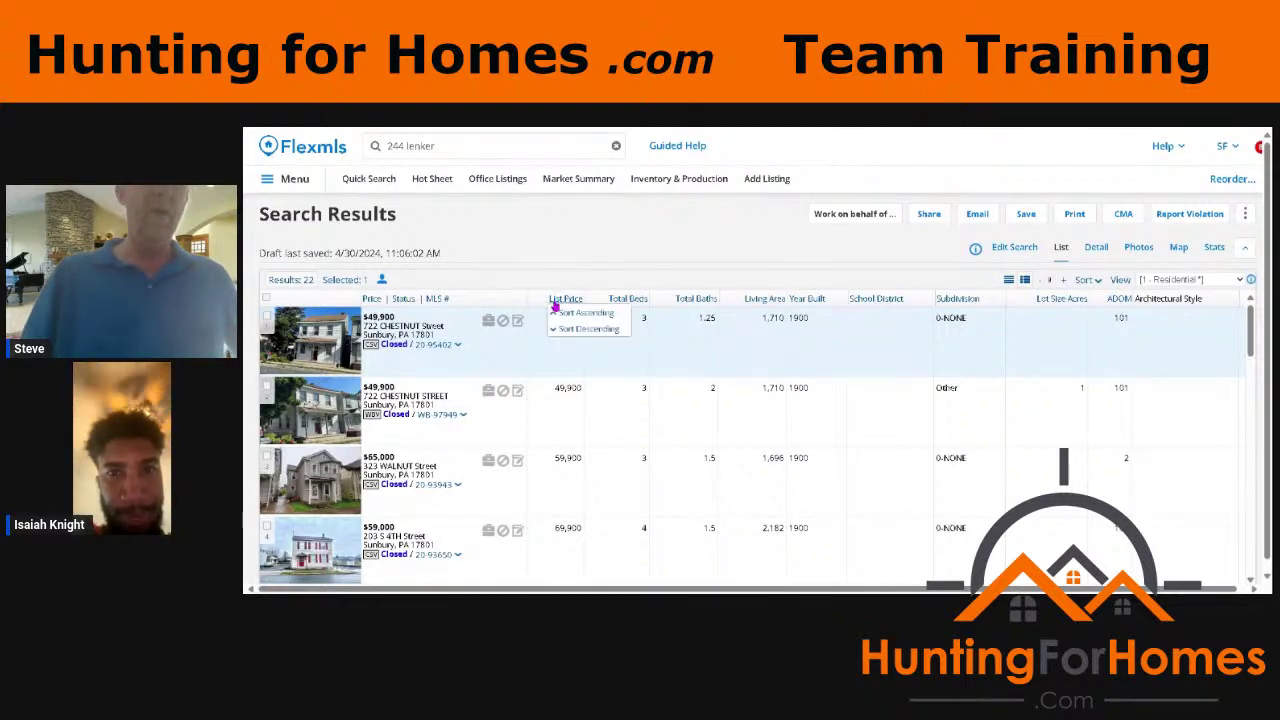
pyautogui.click(584, 313)
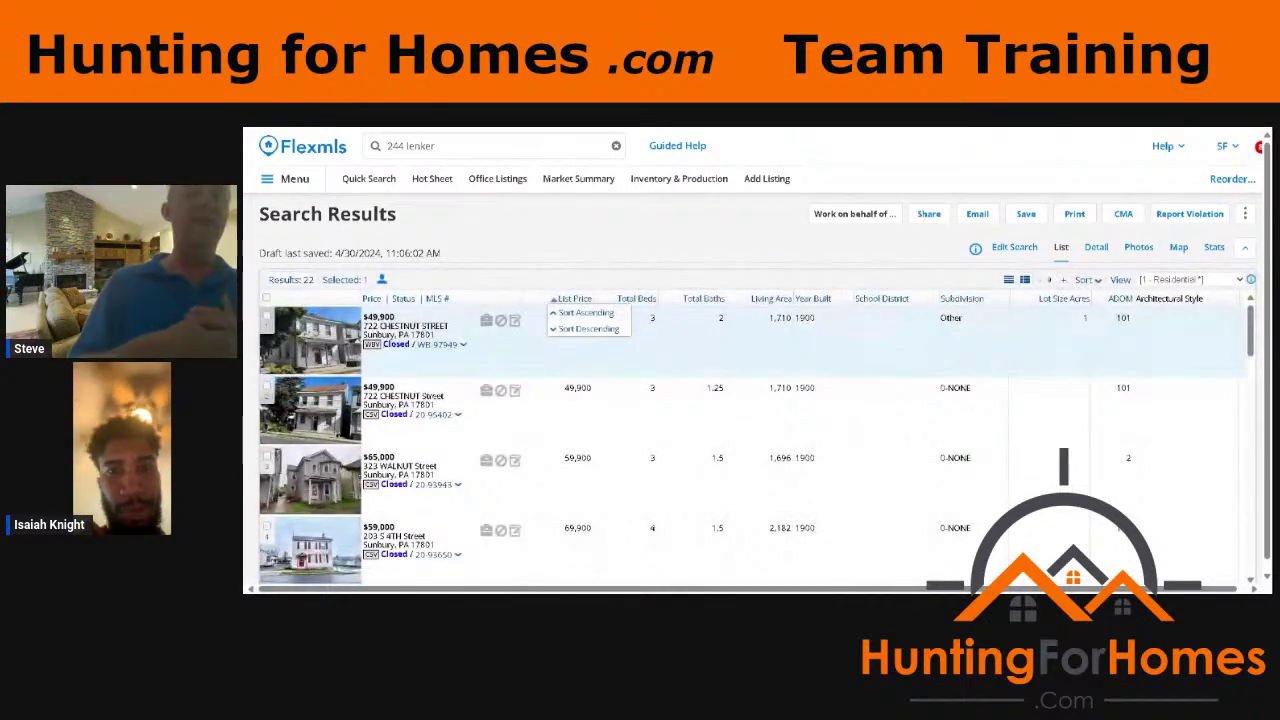
pyautogui.scroll(-3, 750, 445)
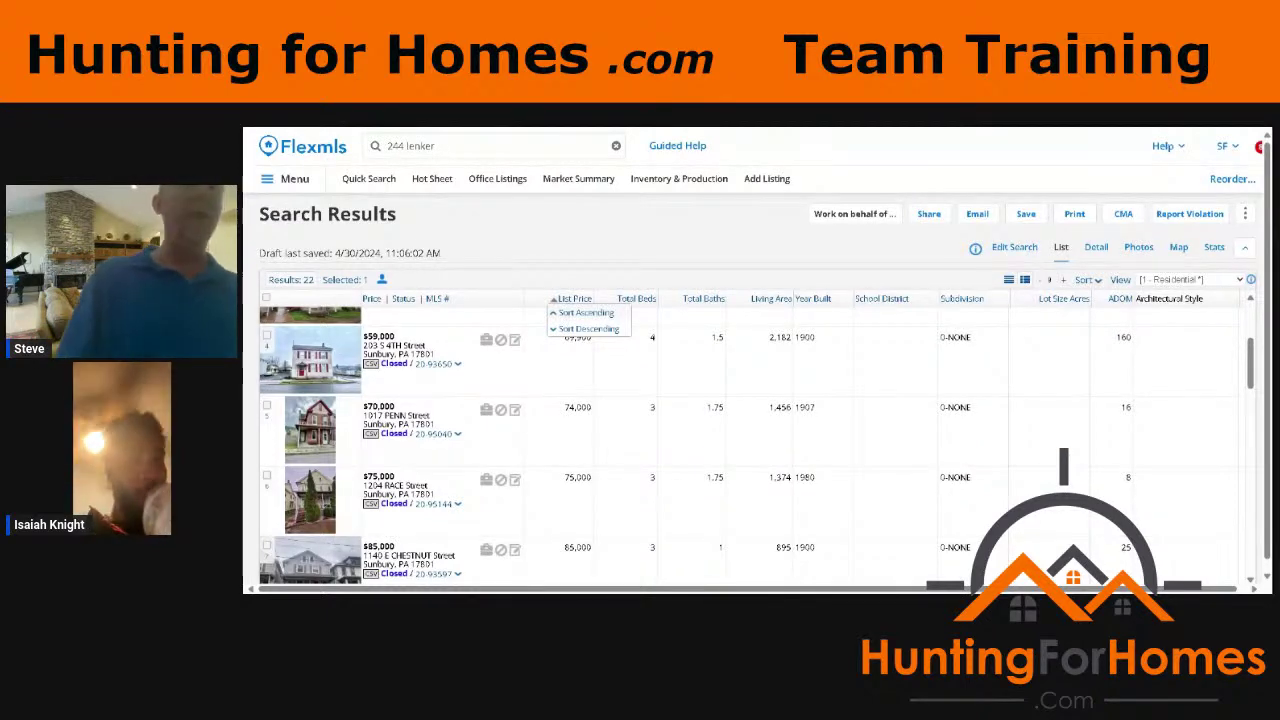
pyautogui.scroll(-1, 757, 360)
pyautogui.scroll(-1, 750, 440)
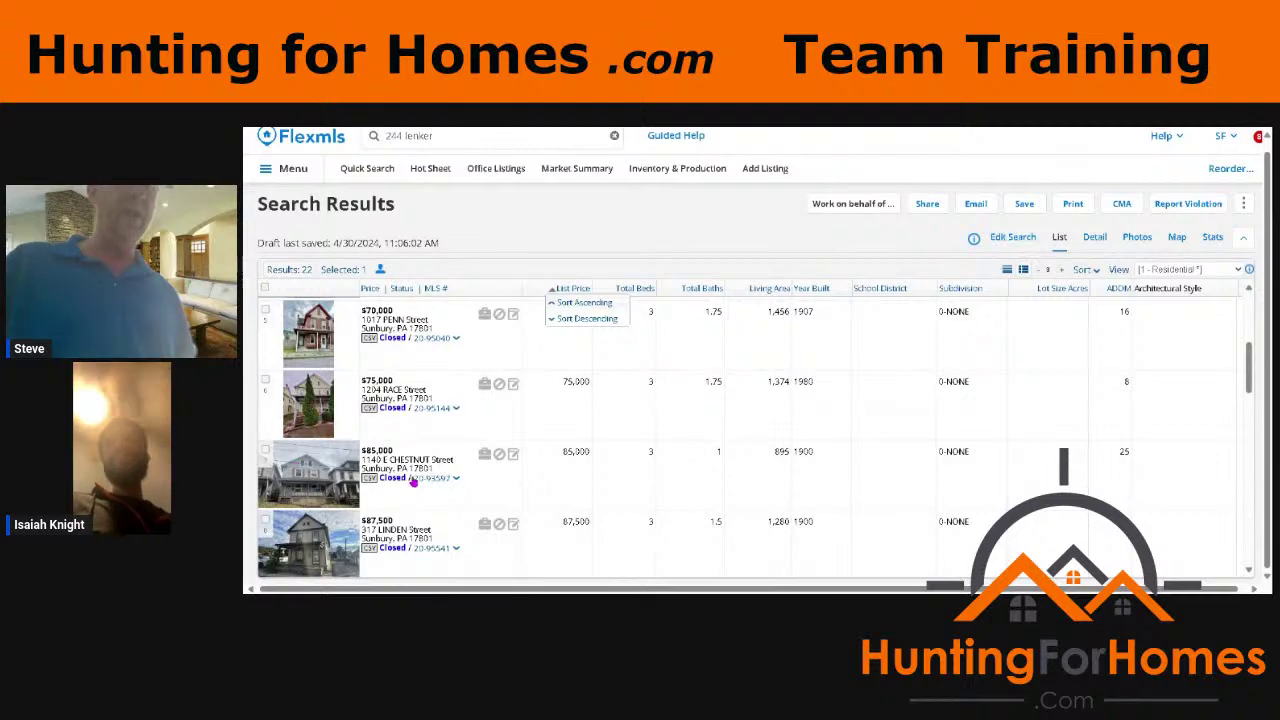
pyautogui.click(419, 479)
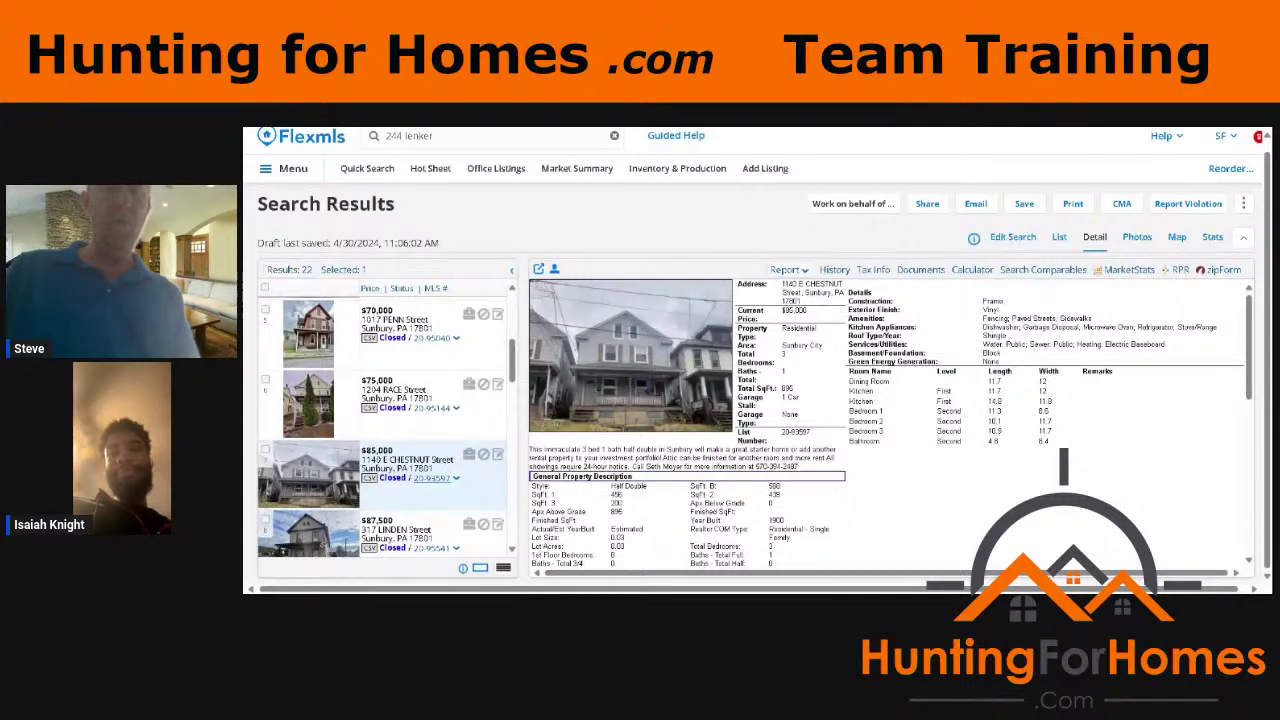
pyautogui.scroll(-10, 888, 420)
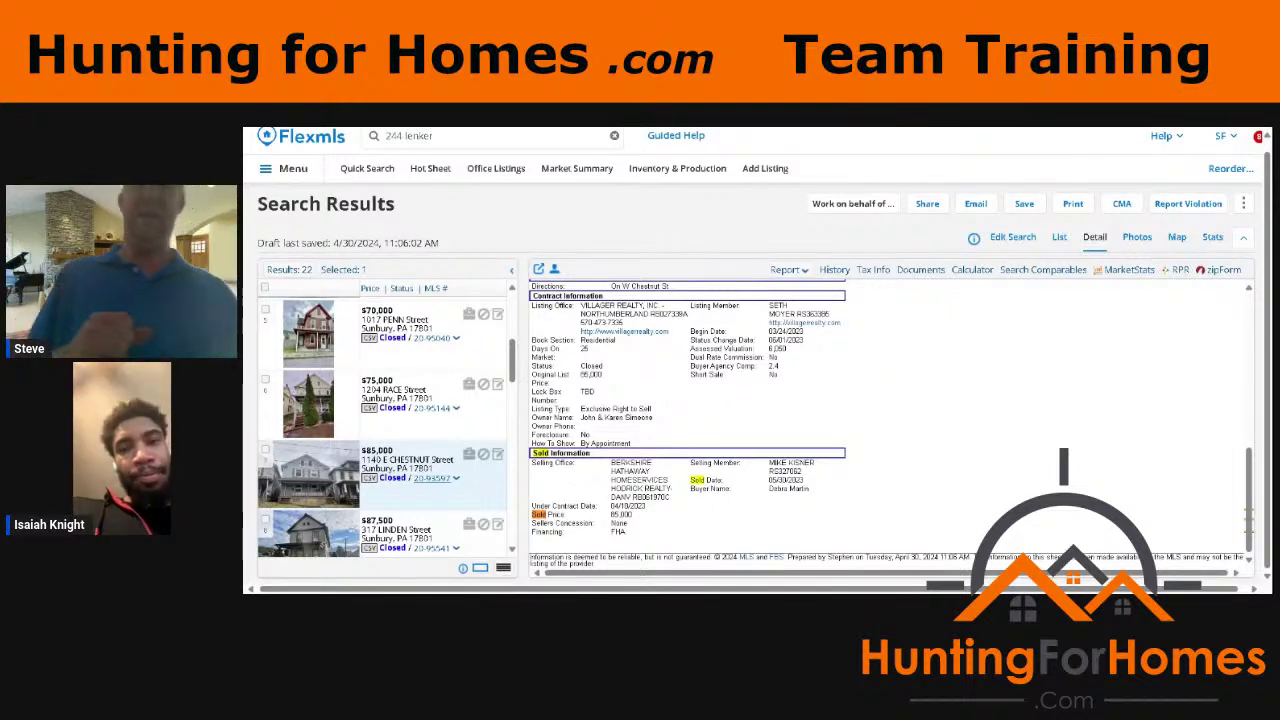
pyautogui.press('Escape')
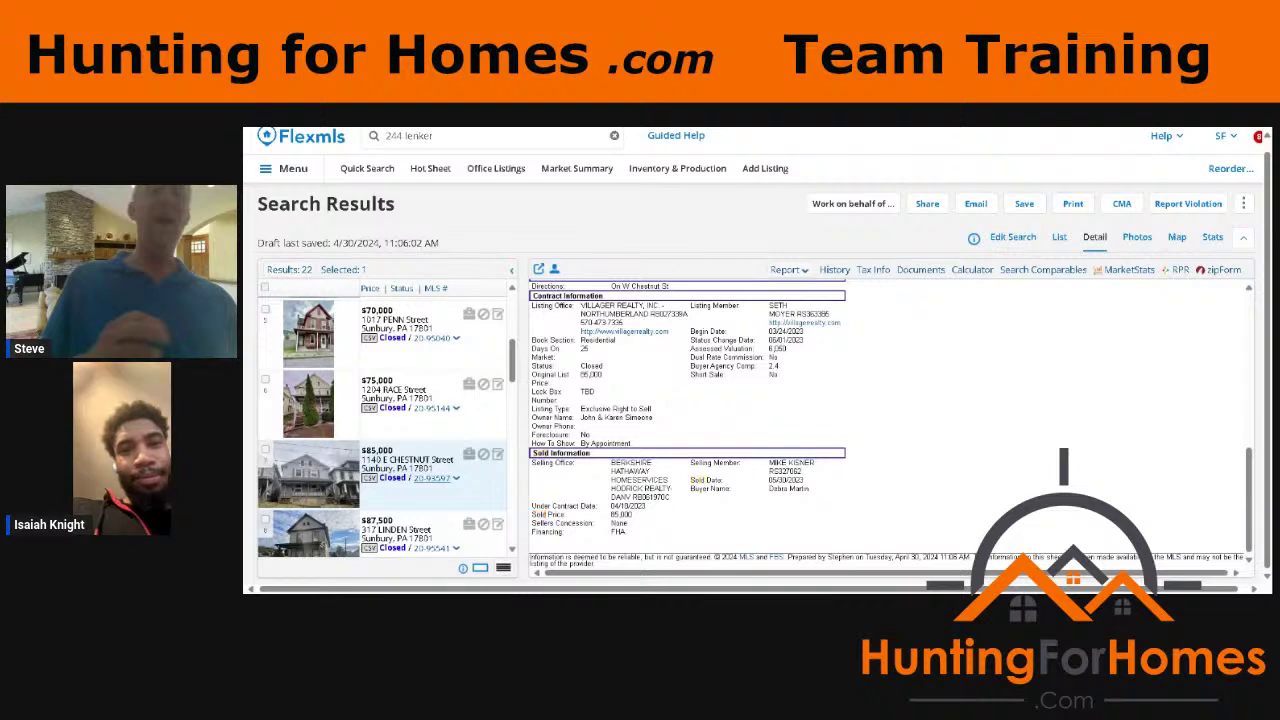
pyautogui.hotkey('ctrl', 'f')
pyautogui.write('date')
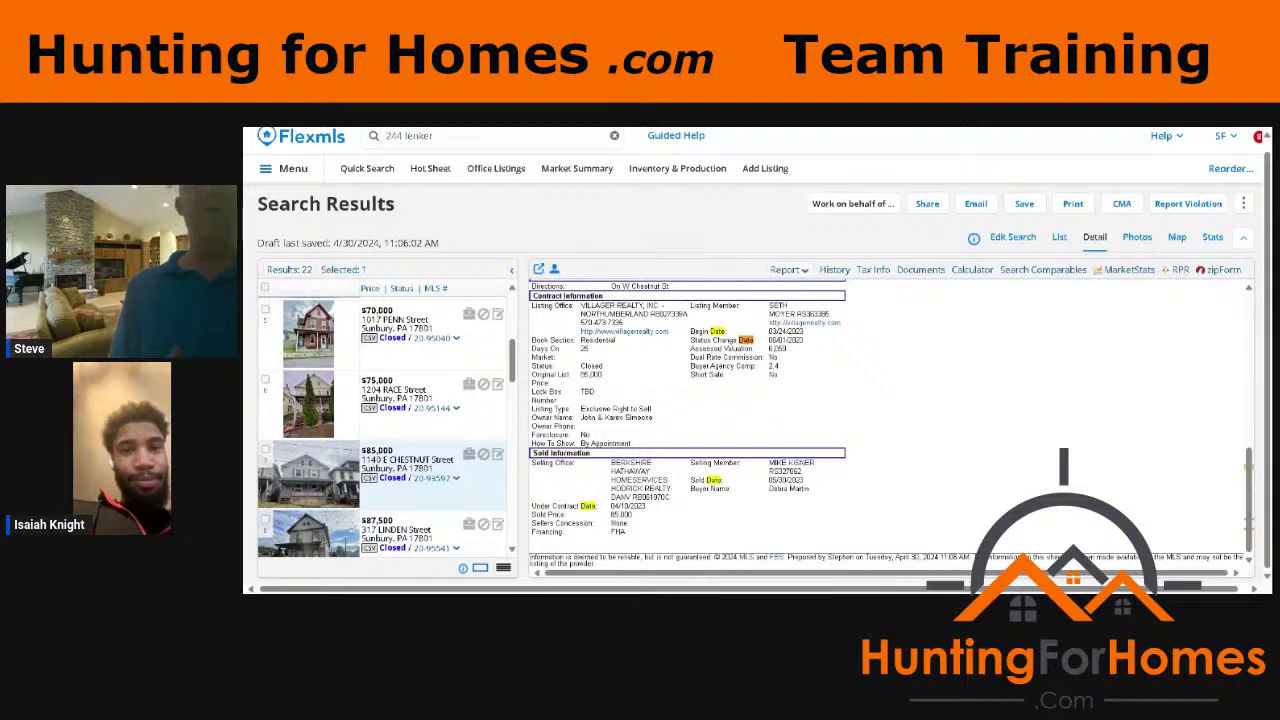
pyautogui.scroll(-5, 385, 425)
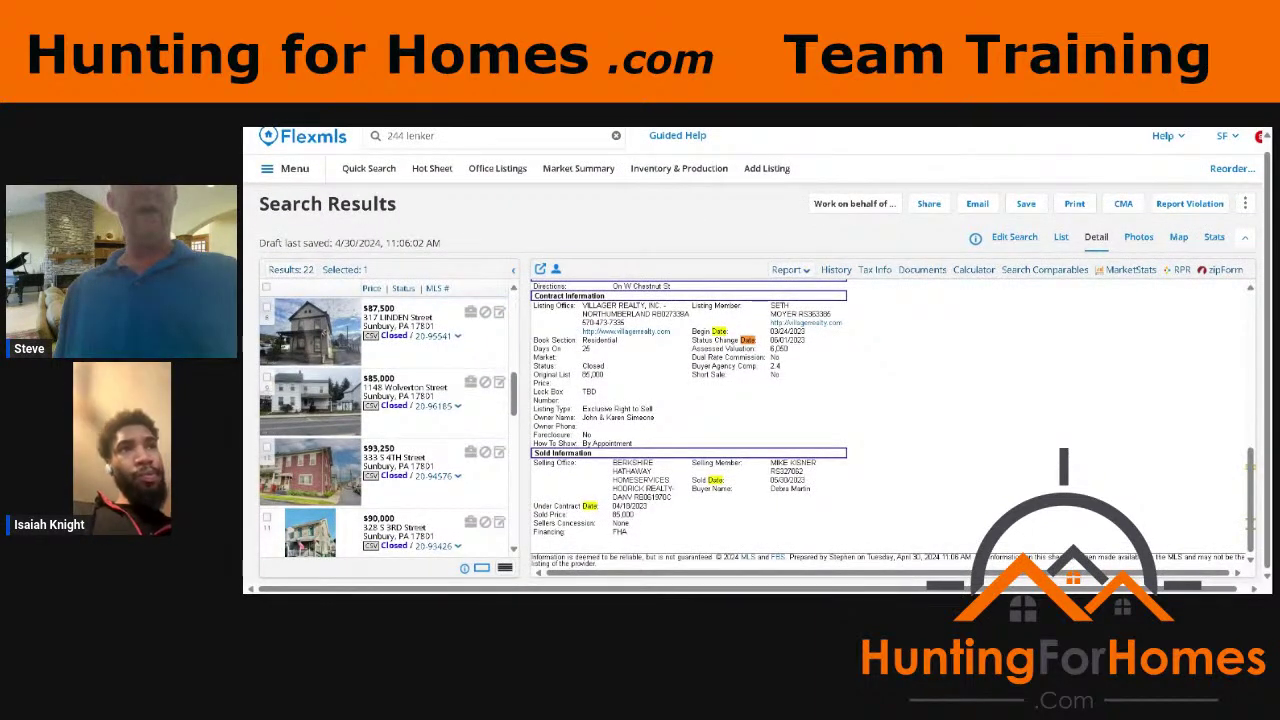
pyautogui.click(392, 458)
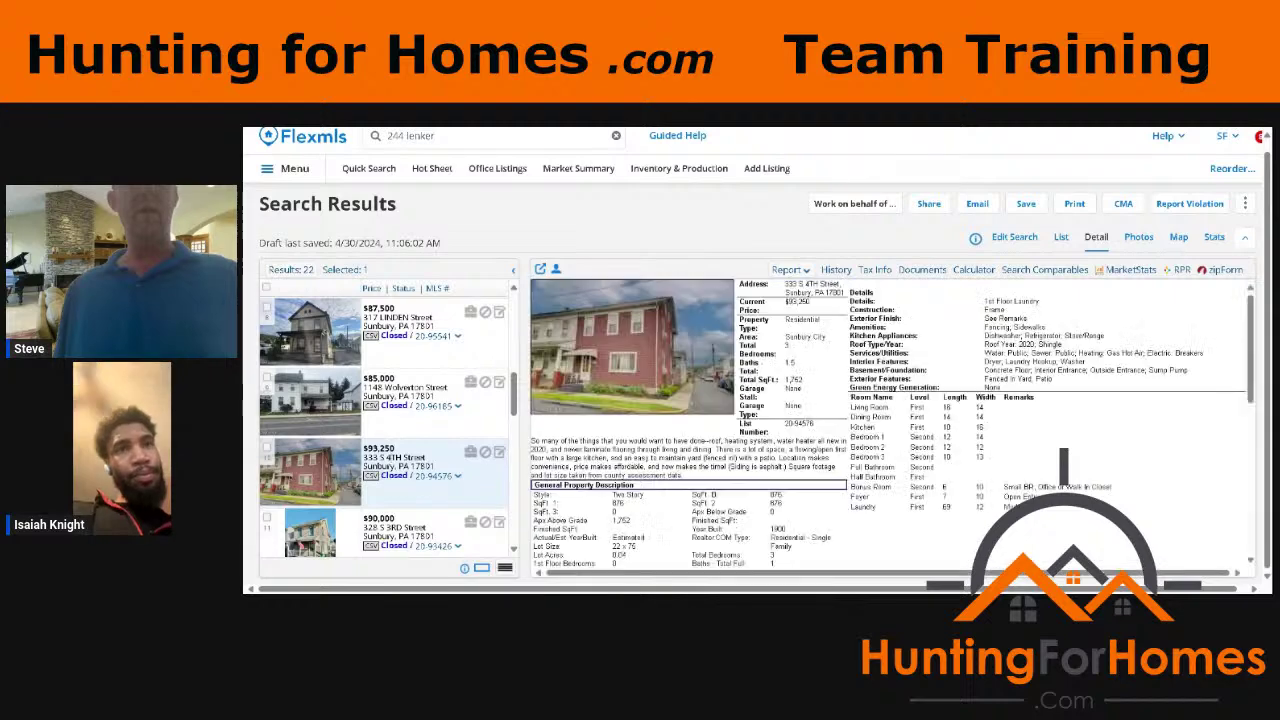
pyautogui.scroll(-5, 890, 425)
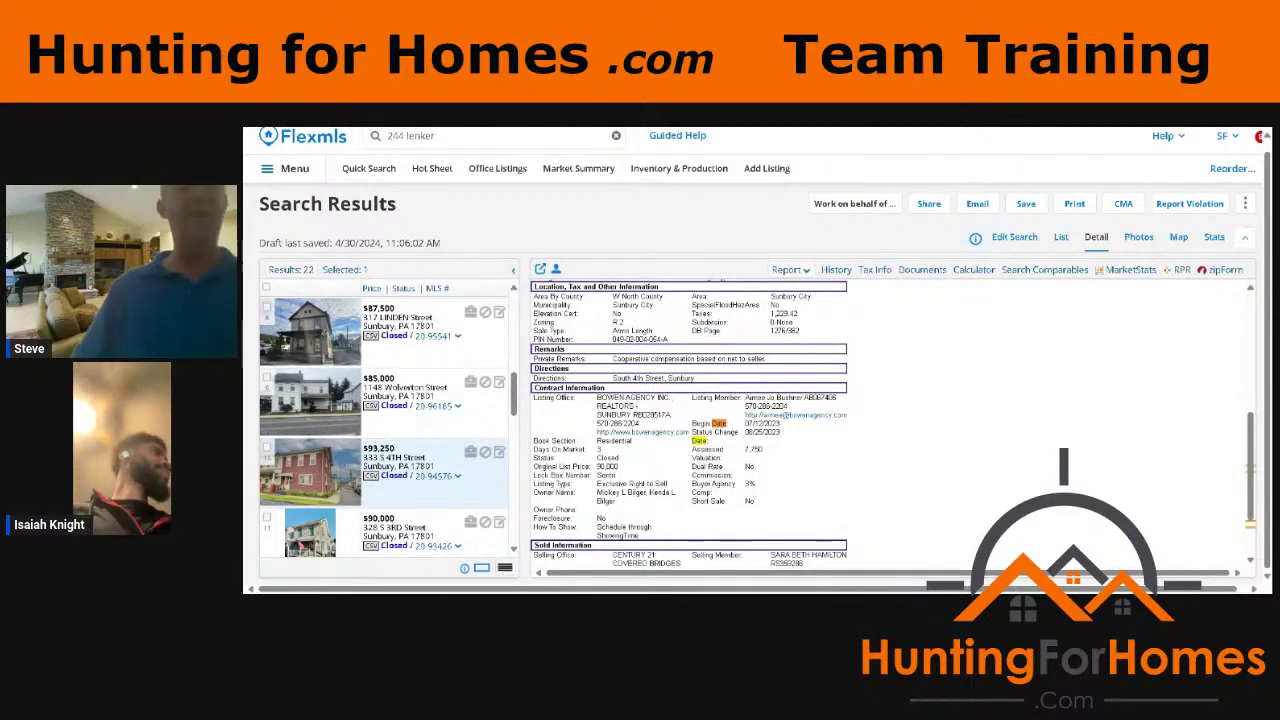
pyautogui.scroll(-3, 385, 430)
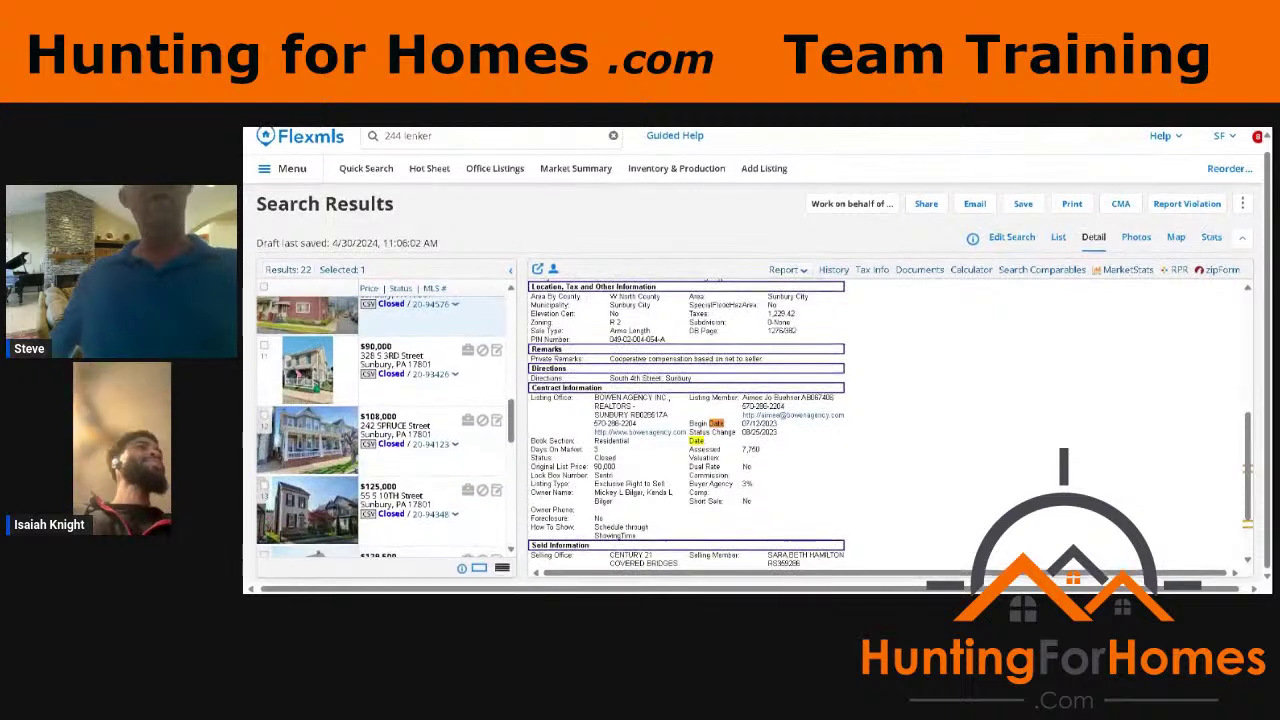
pyautogui.scroll(-5, 385, 430)
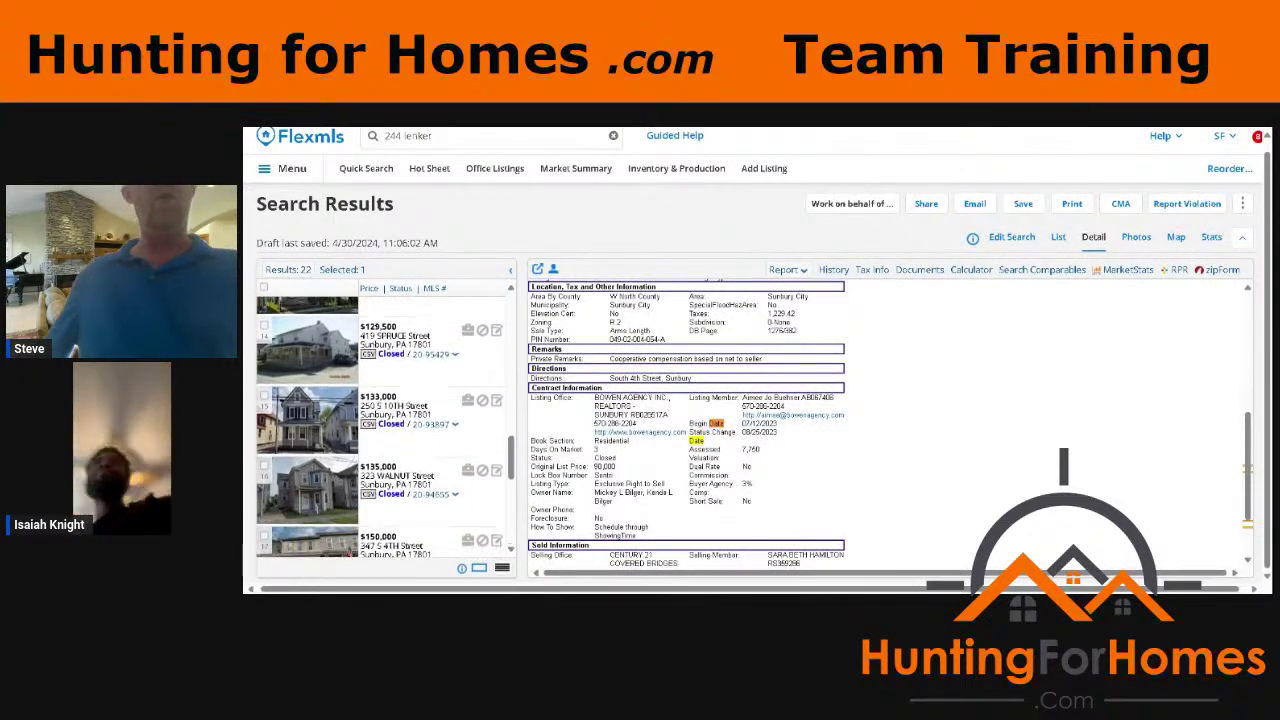
pyautogui.scroll(-6, 385, 430)
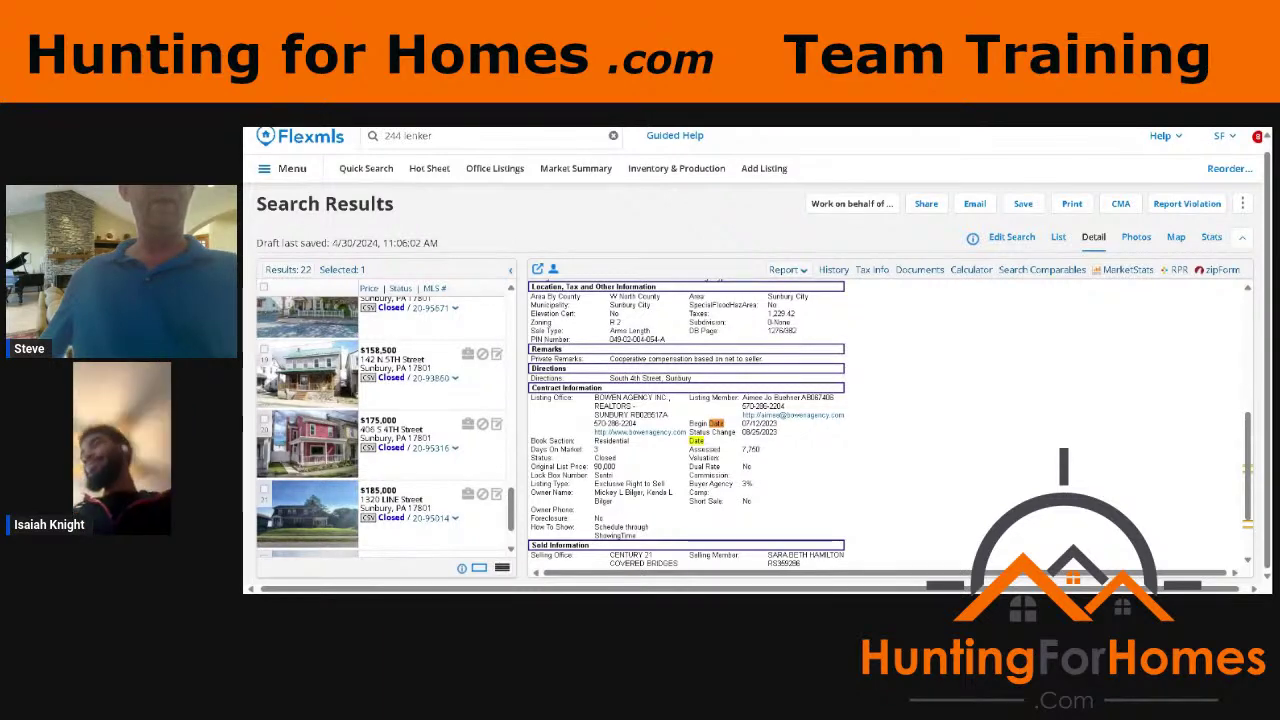
pyautogui.click(430, 435)
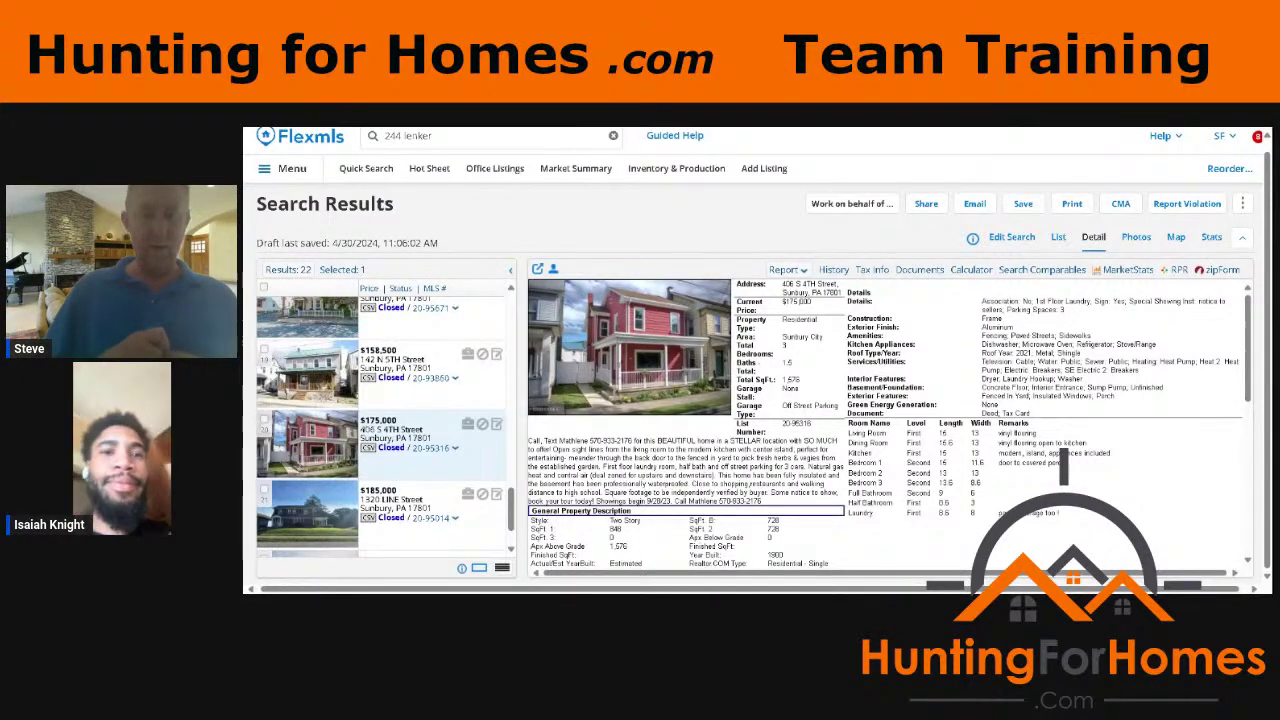
pyautogui.scroll(-10, 1247, 488)
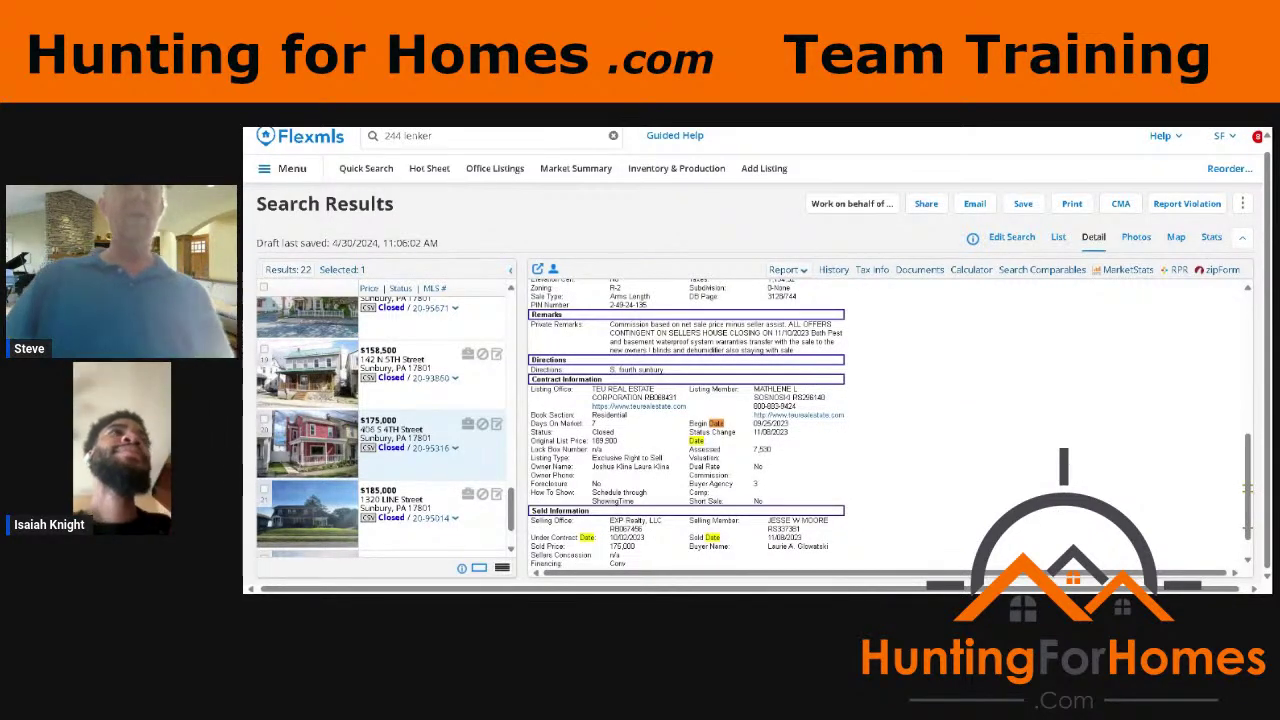
pyautogui.click(1137, 242)
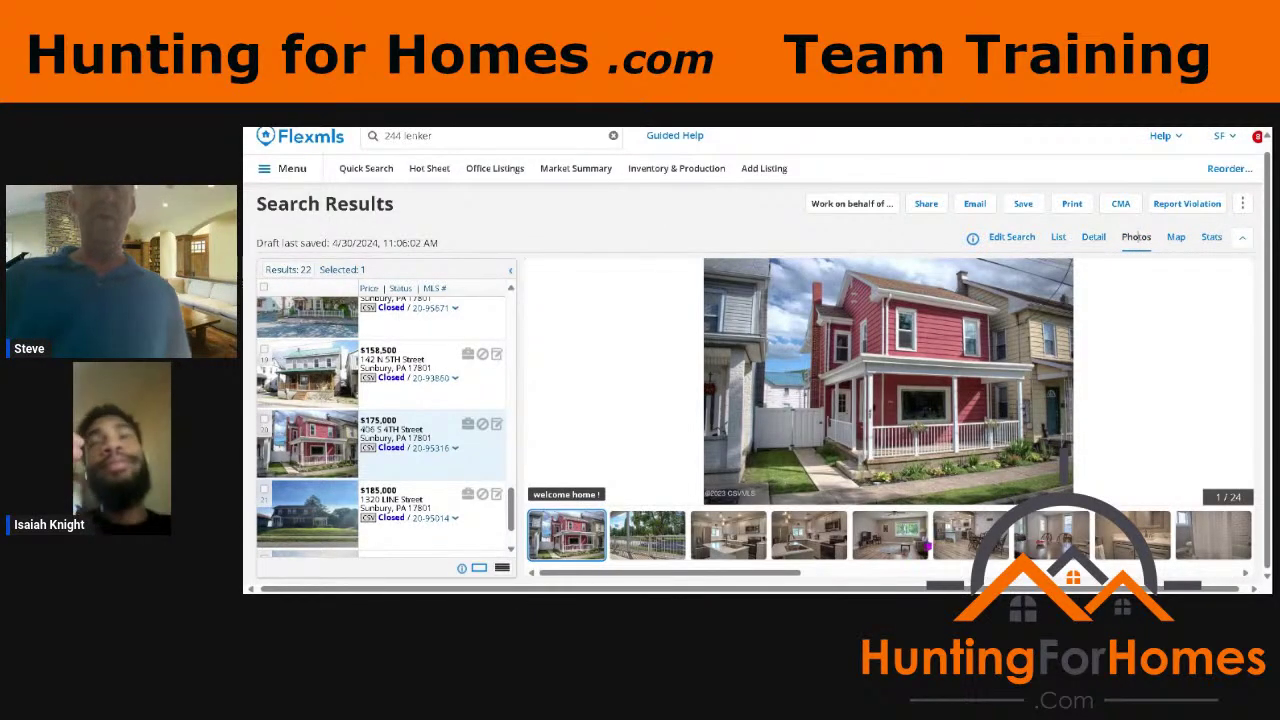
# Step: Show the living room, then the dining area photo (6 of 24), and scroll the results list back up
pyautogui.click(928, 546)
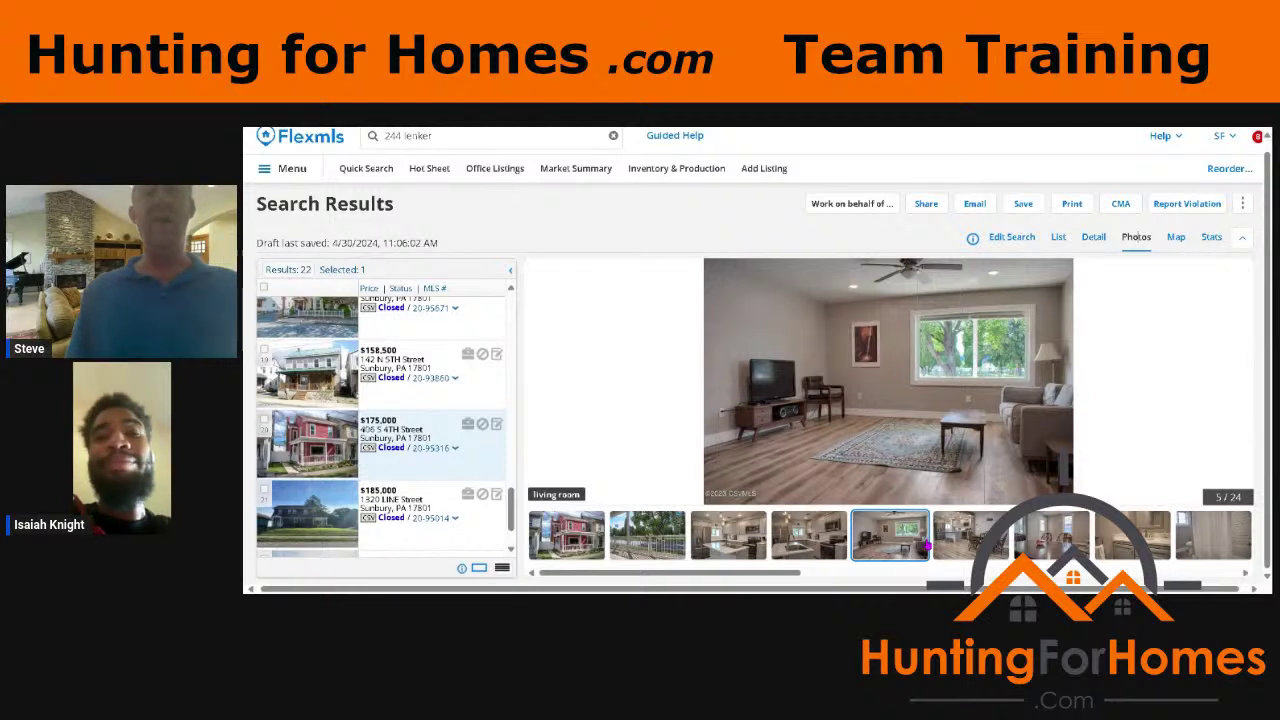
pyautogui.click(980, 543)
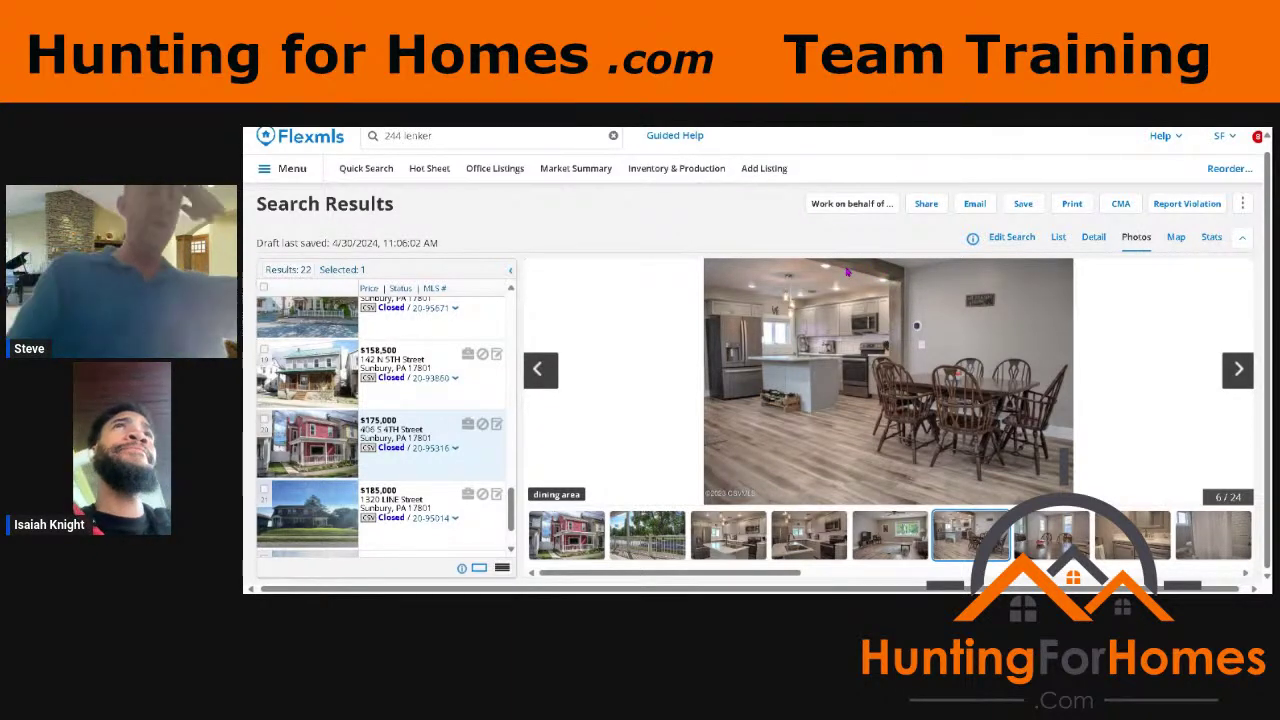
pyautogui.scroll(-2, 400, 430)
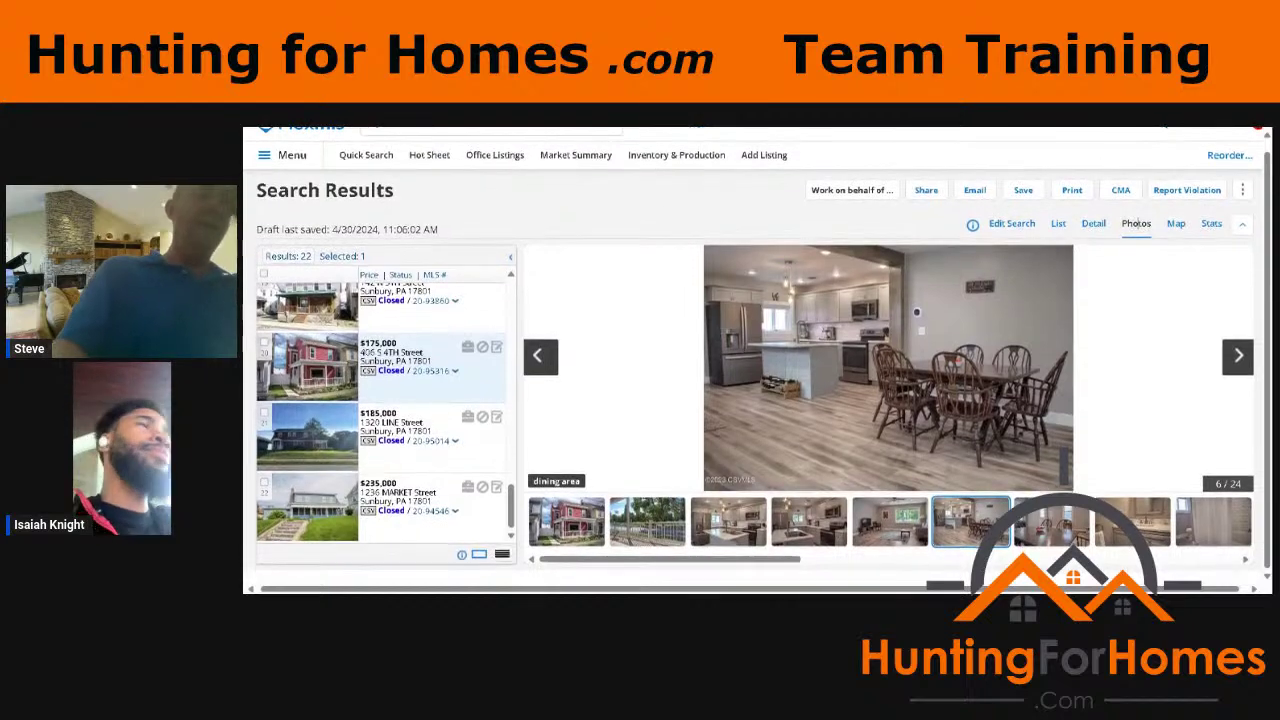
pyautogui.scroll(5, 385, 420)
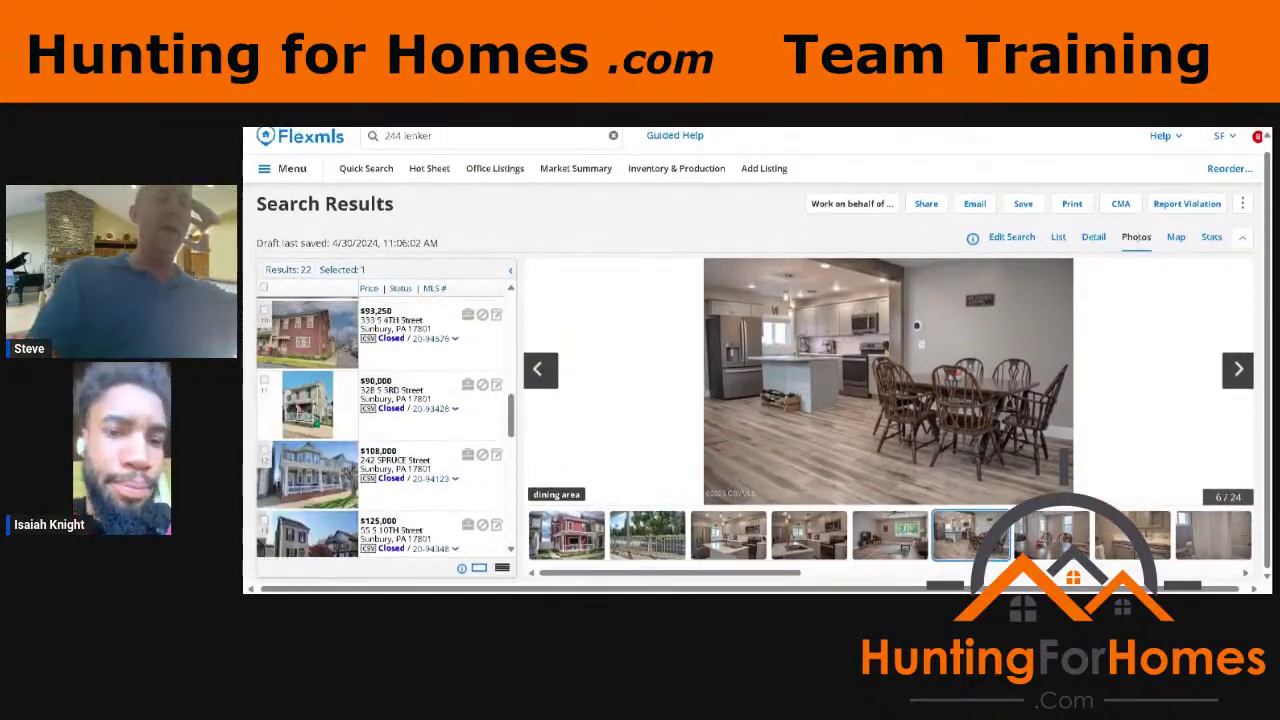
pyautogui.scroll(6, 385, 430)
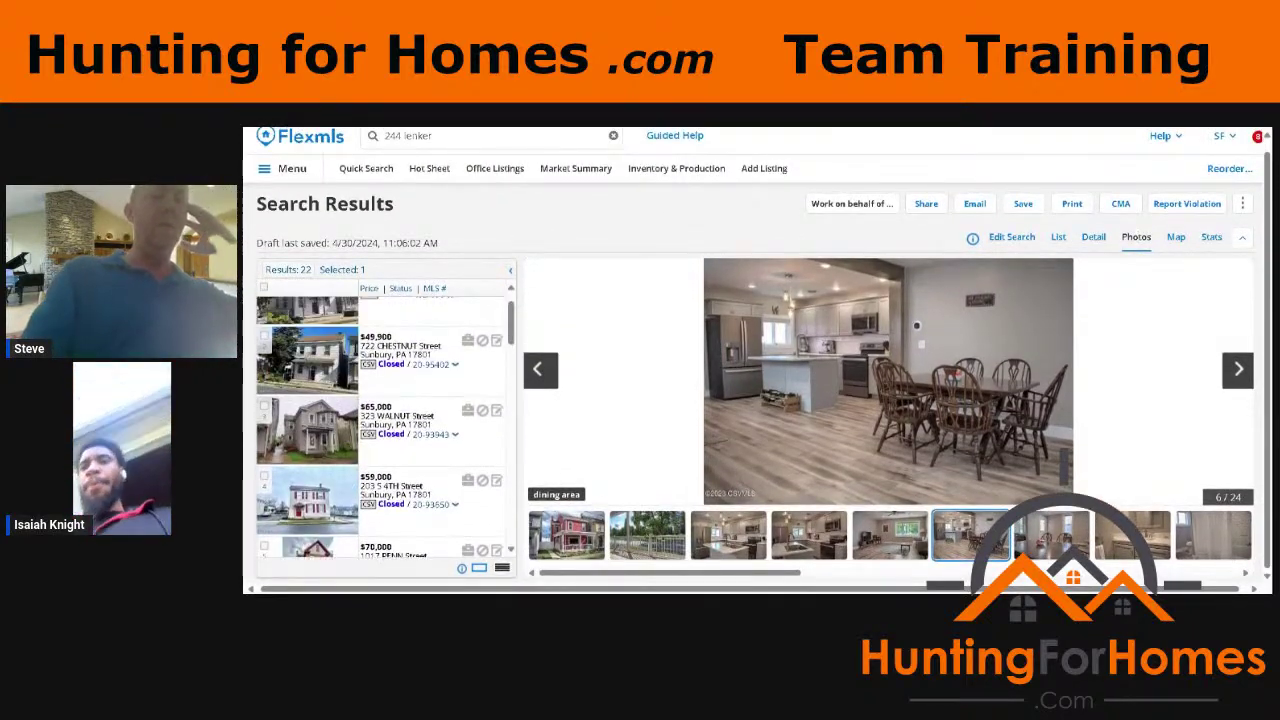
pyautogui.scroll(3, 385, 430)
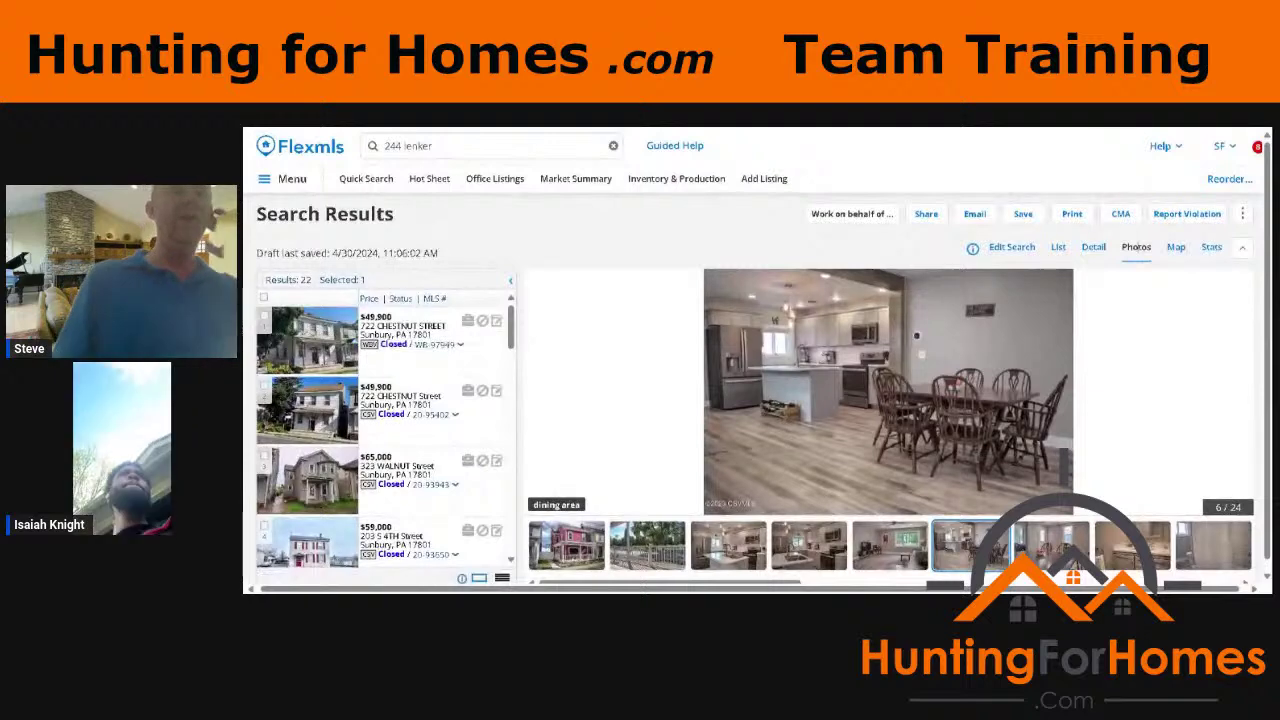
pyautogui.click(420, 405)
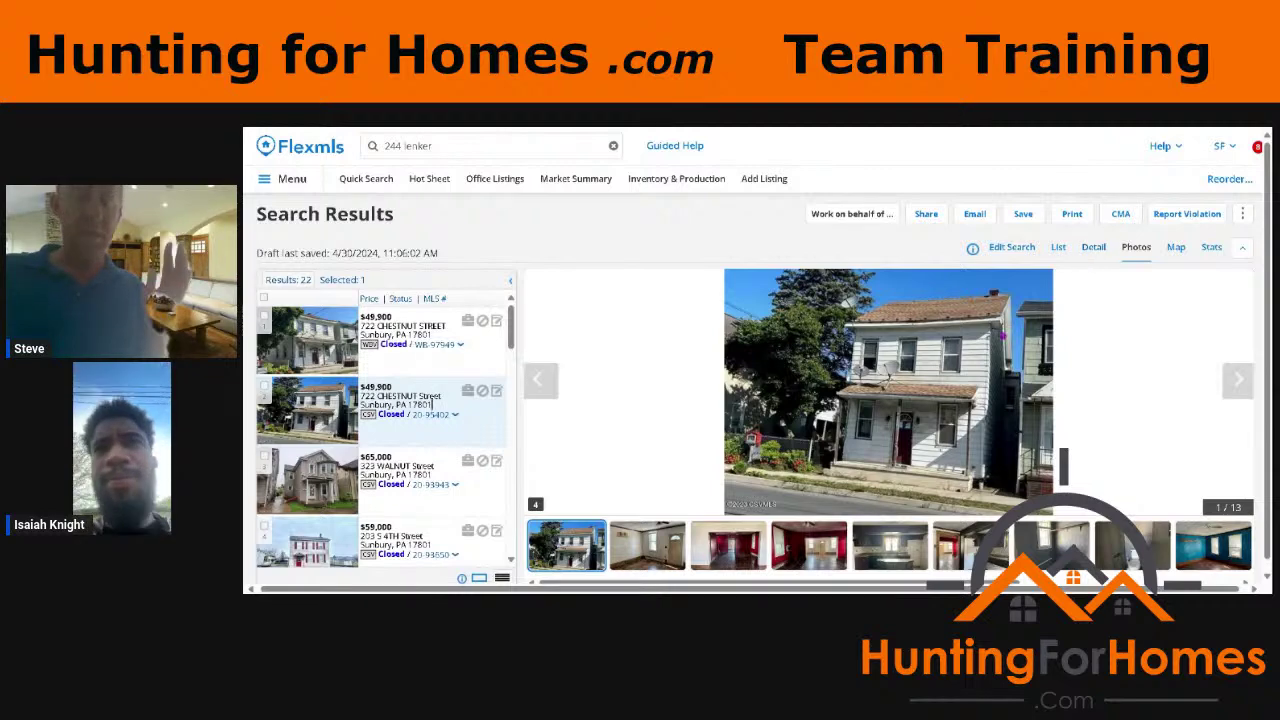
pyautogui.click(816, 568)
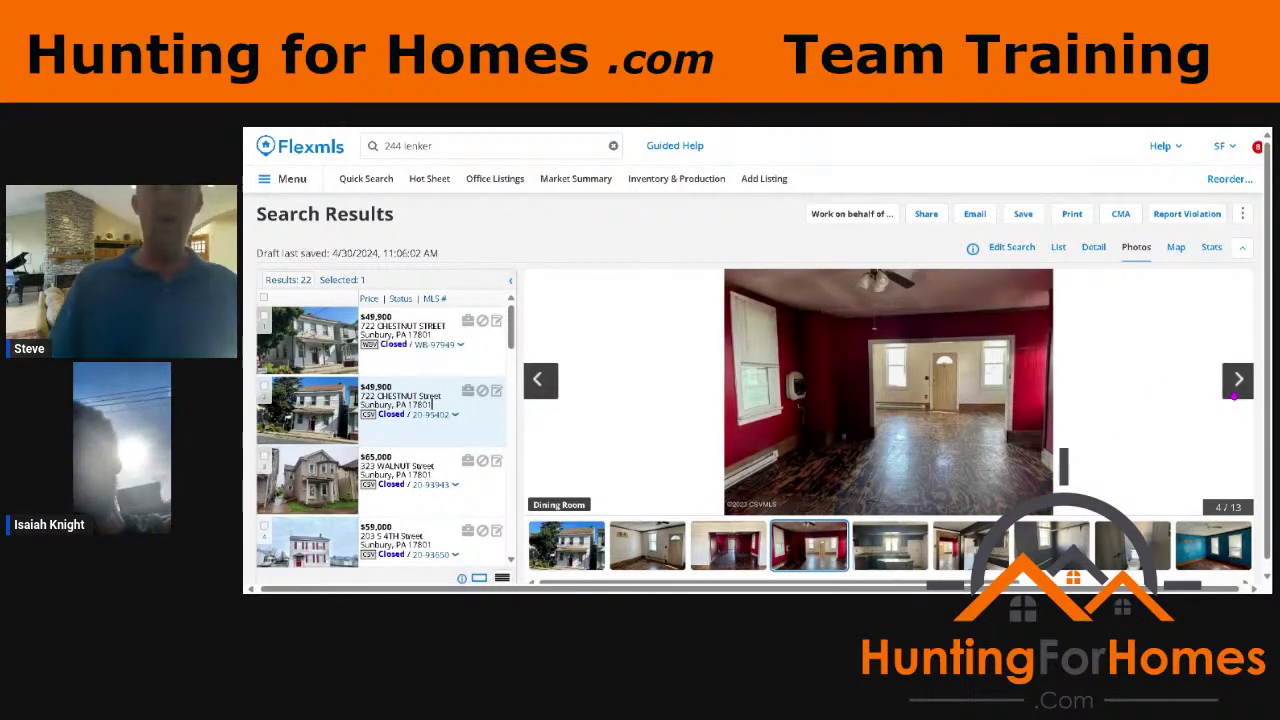
pyautogui.click(1235, 393)
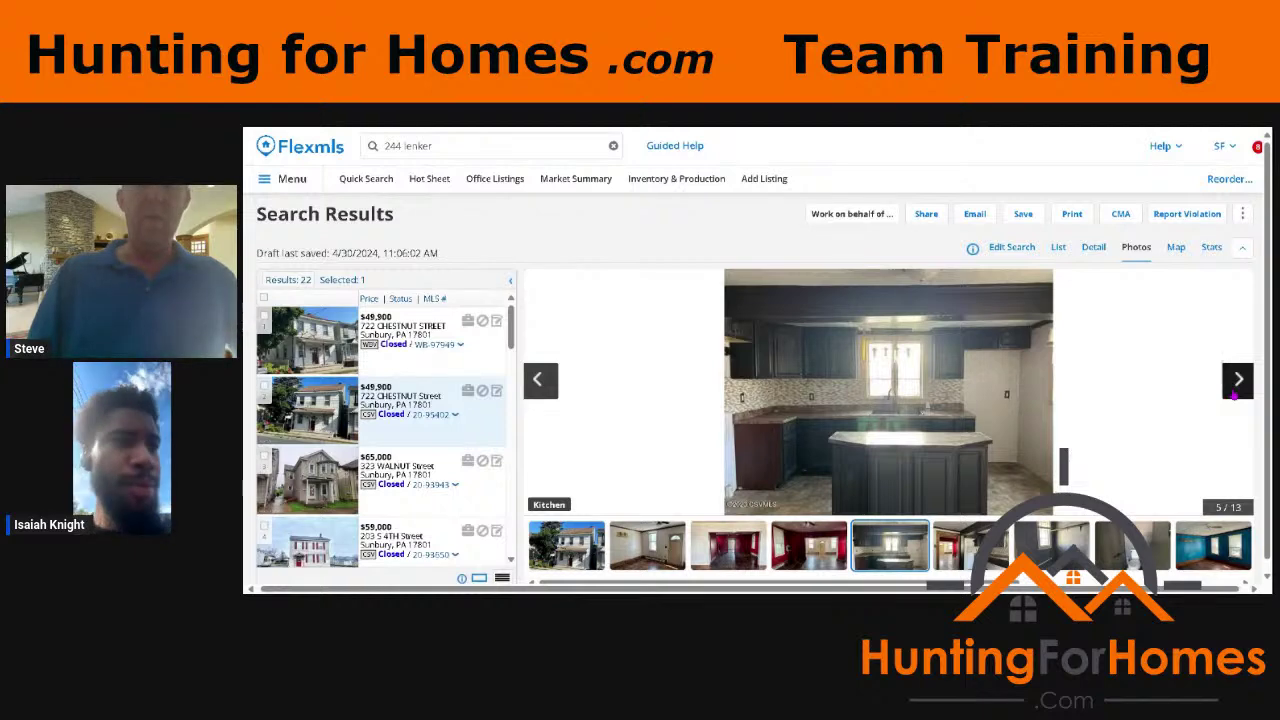
pyautogui.click(1237, 380)
pyautogui.click(1236, 394)
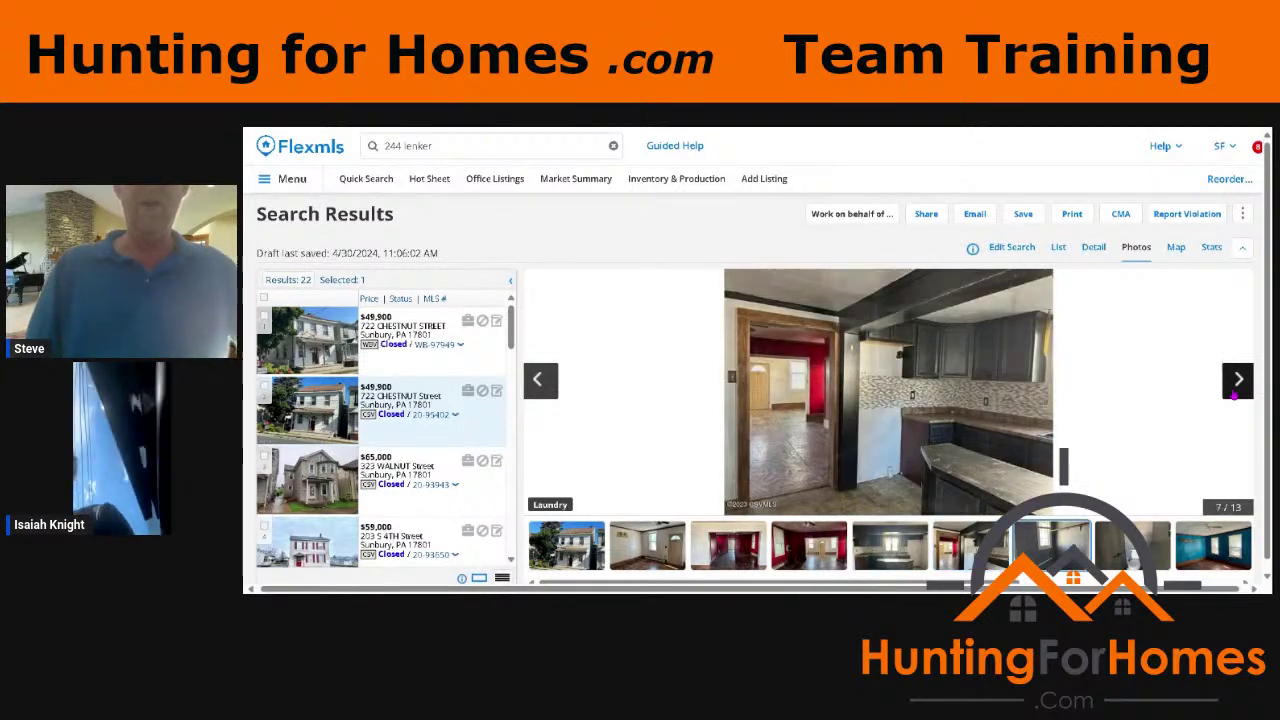
pyautogui.click(1236, 394)
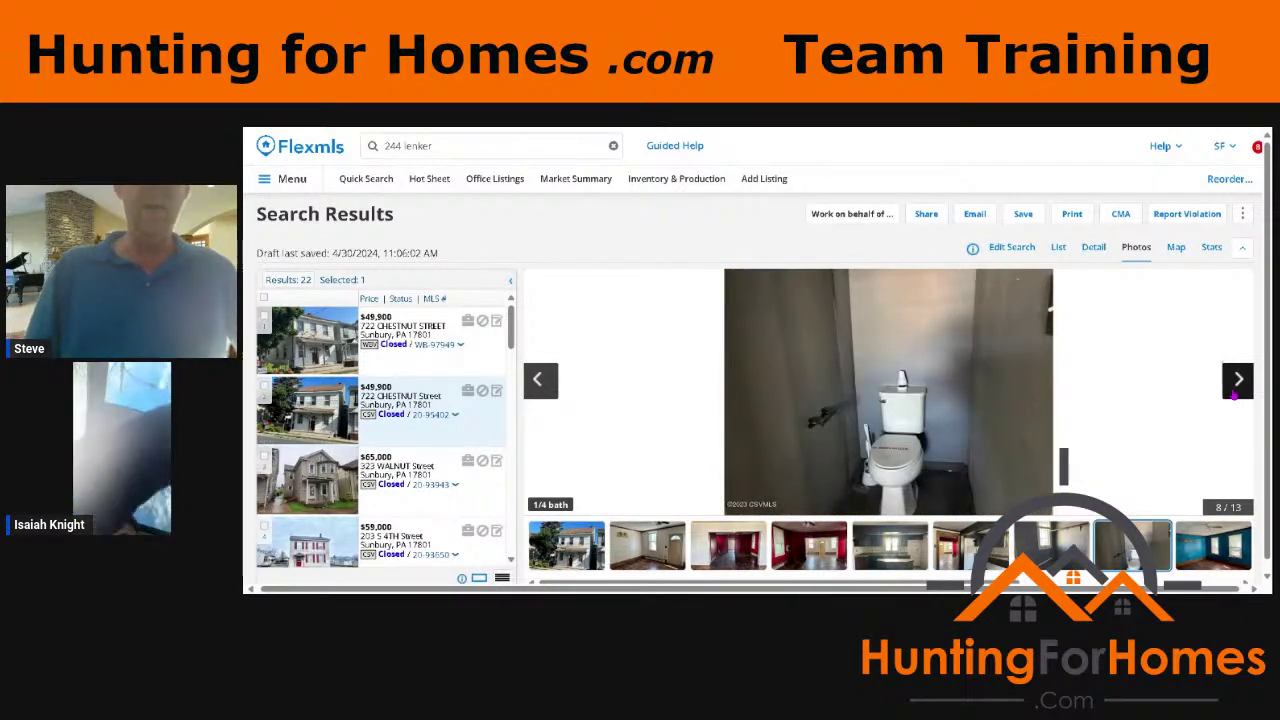
pyautogui.click(1236, 394)
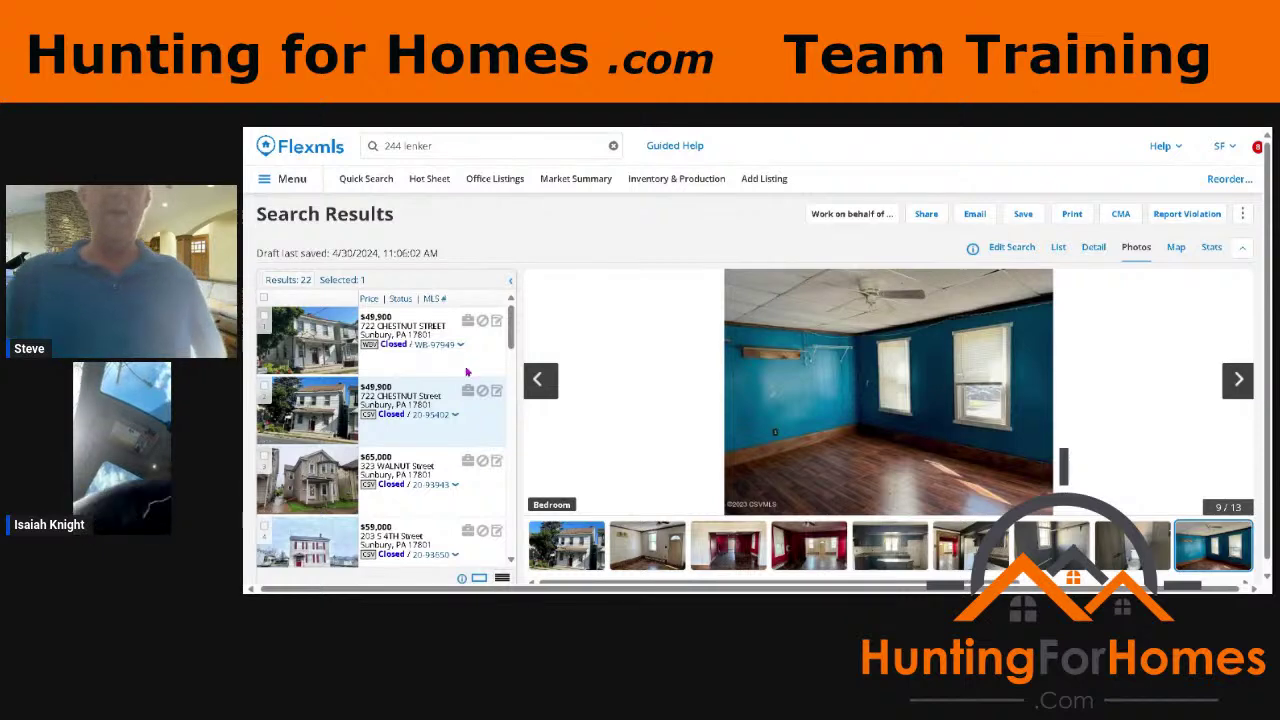
pyautogui.click(541, 386)
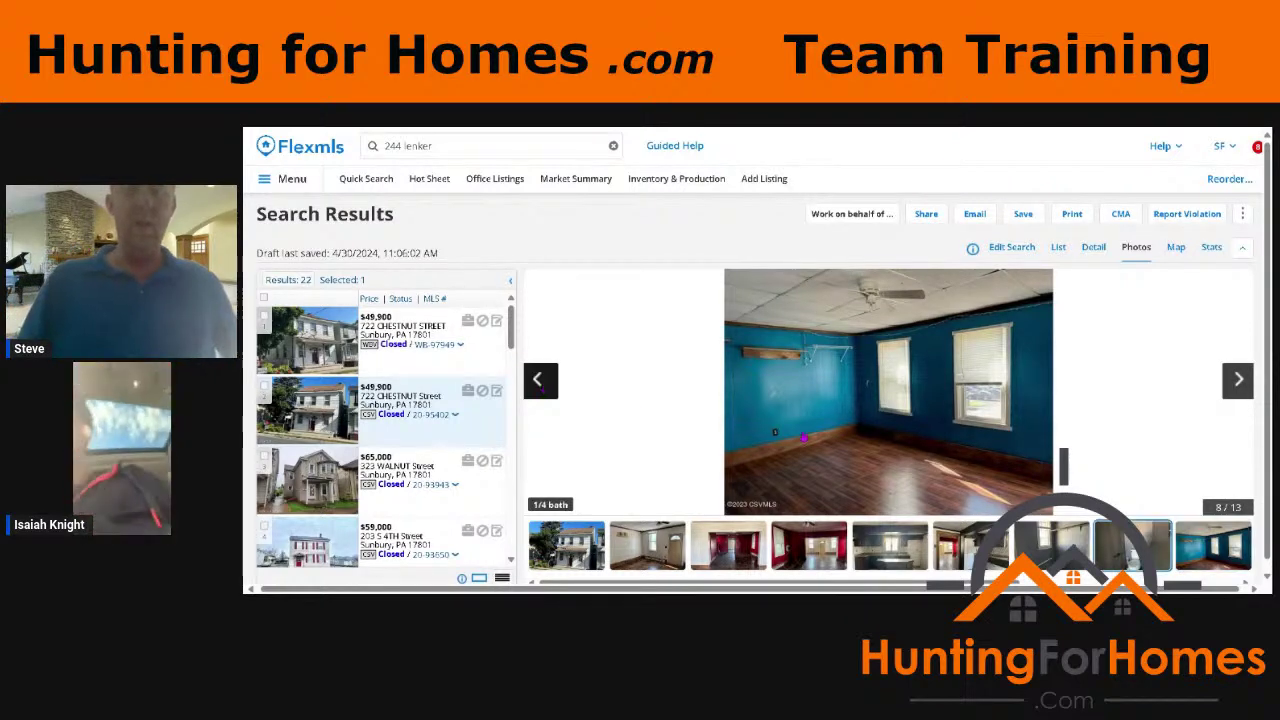
pyautogui.click(540, 384)
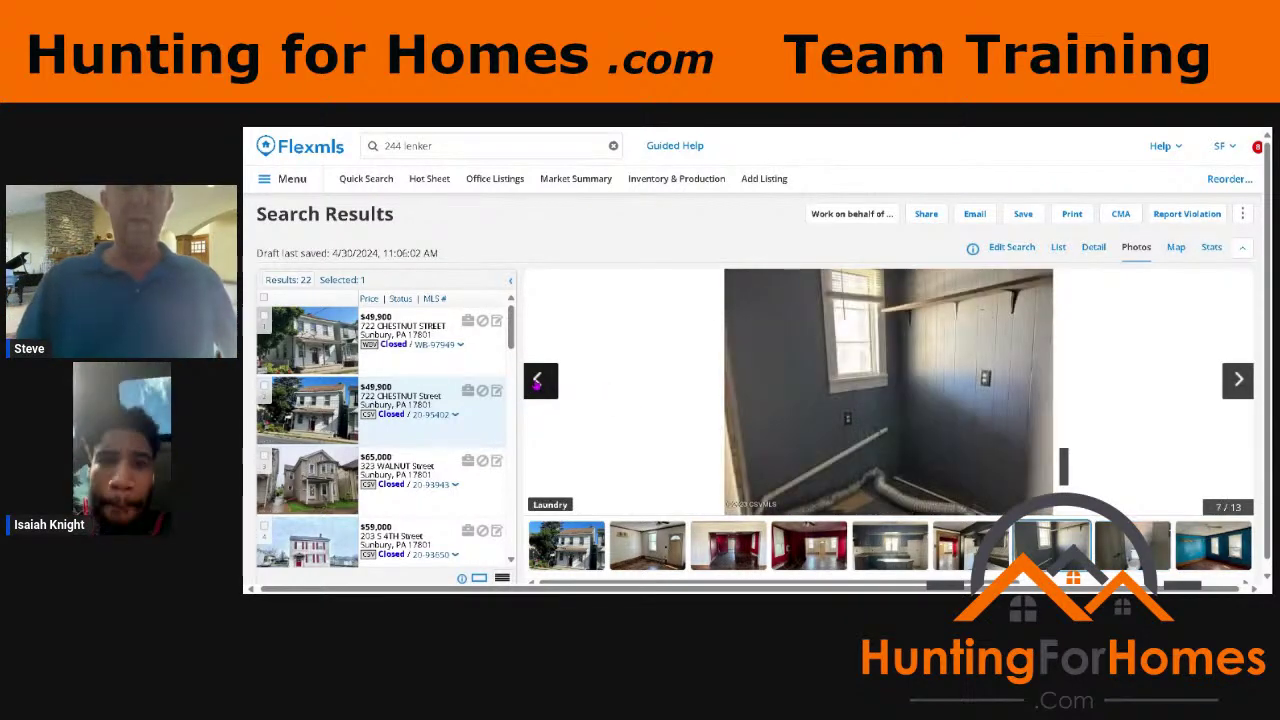
pyautogui.click(1236, 382)
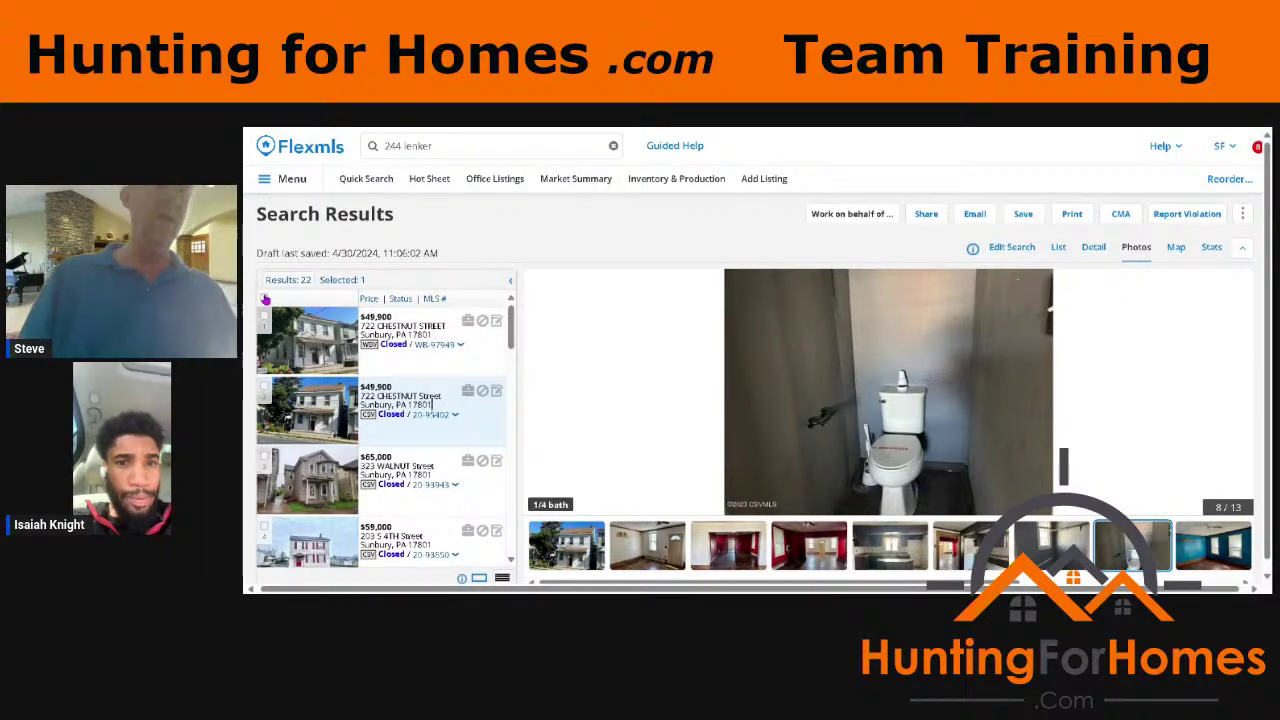
# Step: Select all comparable listings in the results and start emailing them
pyautogui.click(264, 298)
pyautogui.click(981, 216)
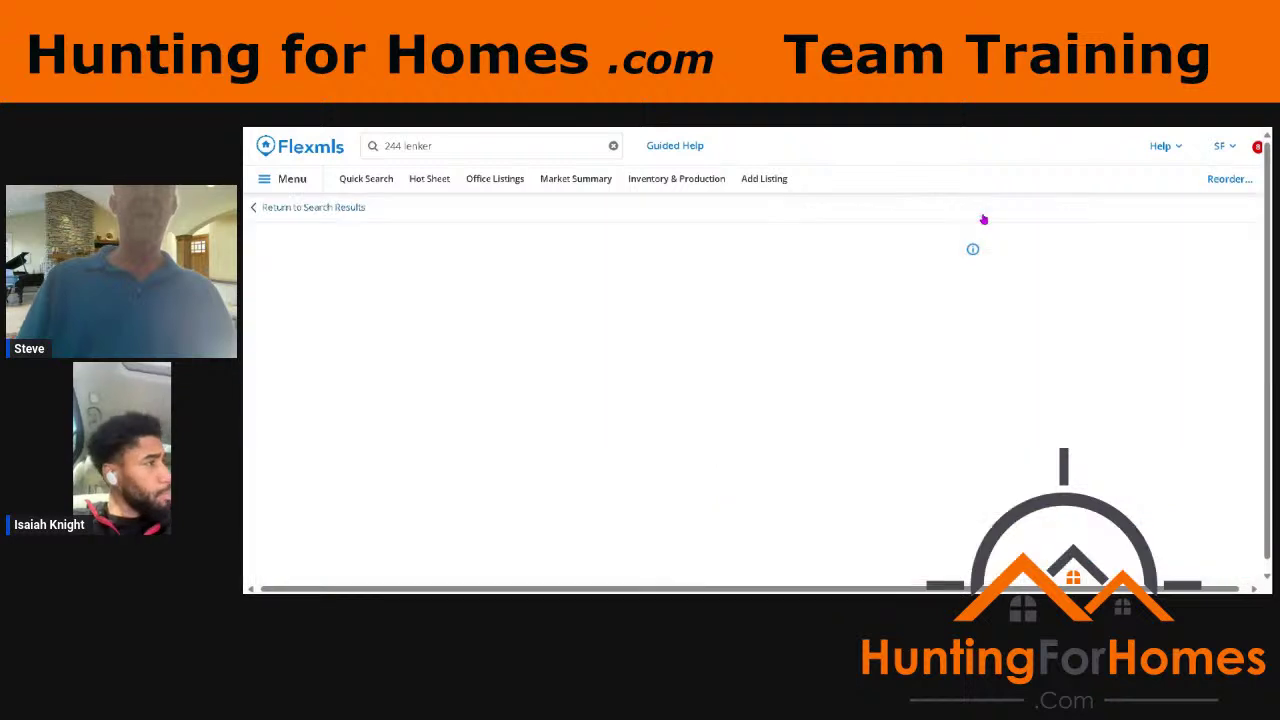